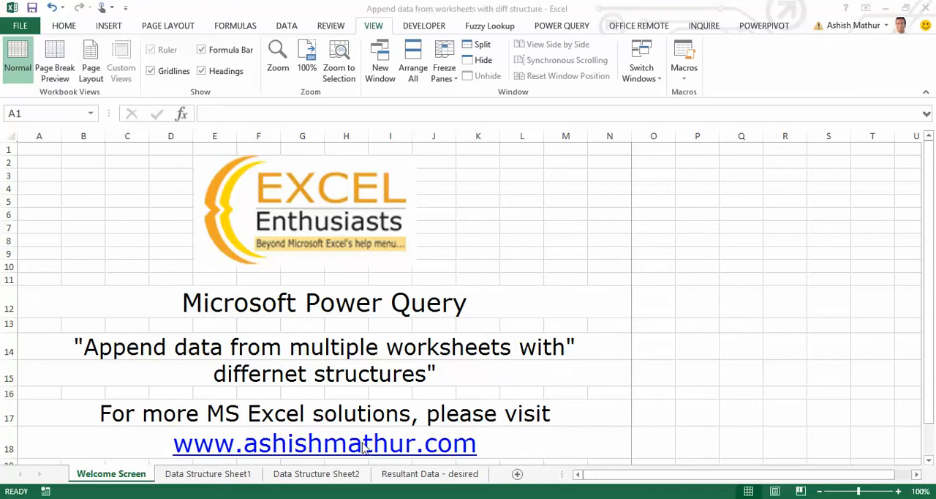
Examine the column headers of the inventory table on the Data Structure Sheet1 worksheet
left_click(213, 475)
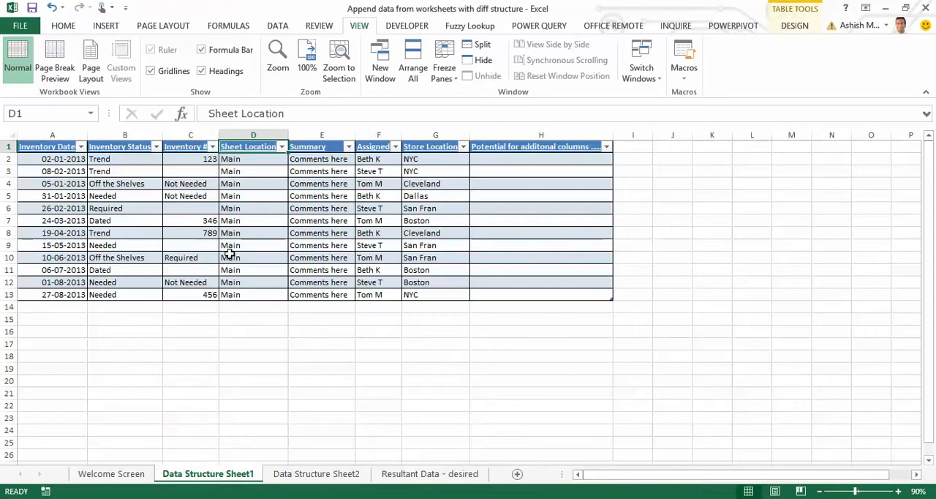
key("ctrl+Home")
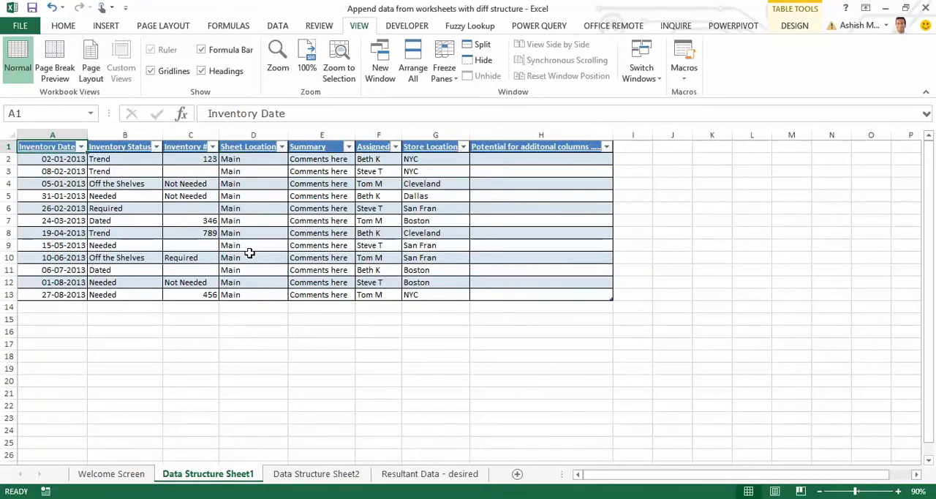
key("ctrl+shift+Right")
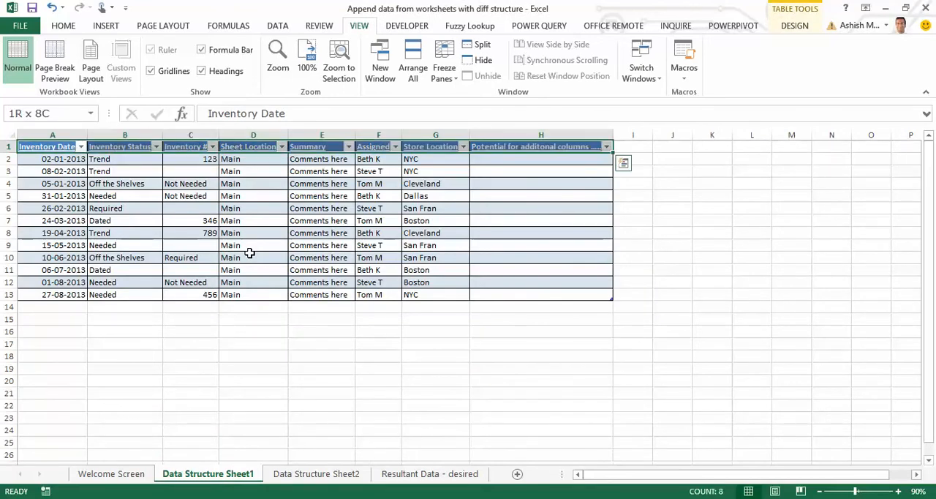
key("ctrl+shift+Left")
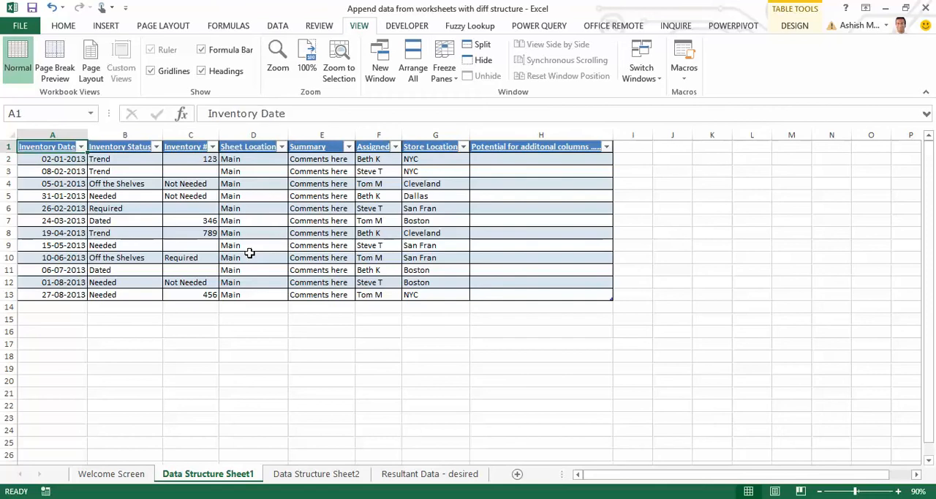
key("Right")
key("Right")
key("Right")
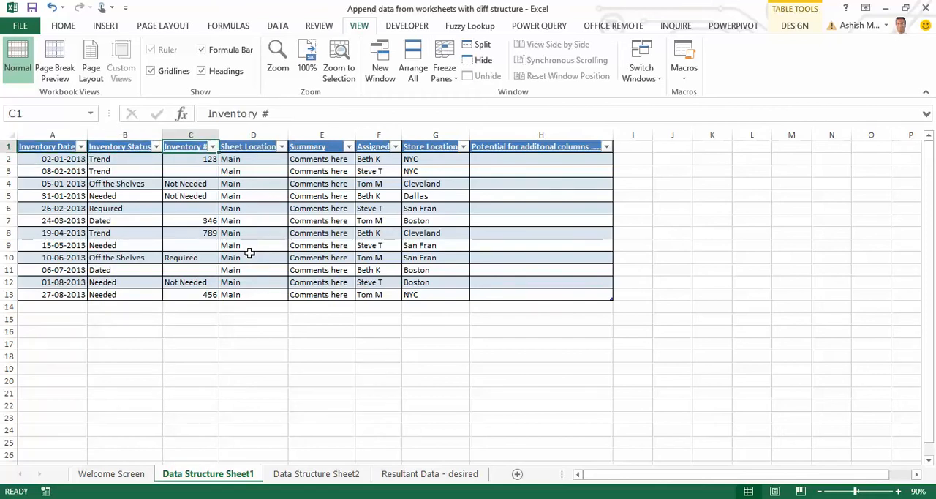
key("Right")
key("Right")
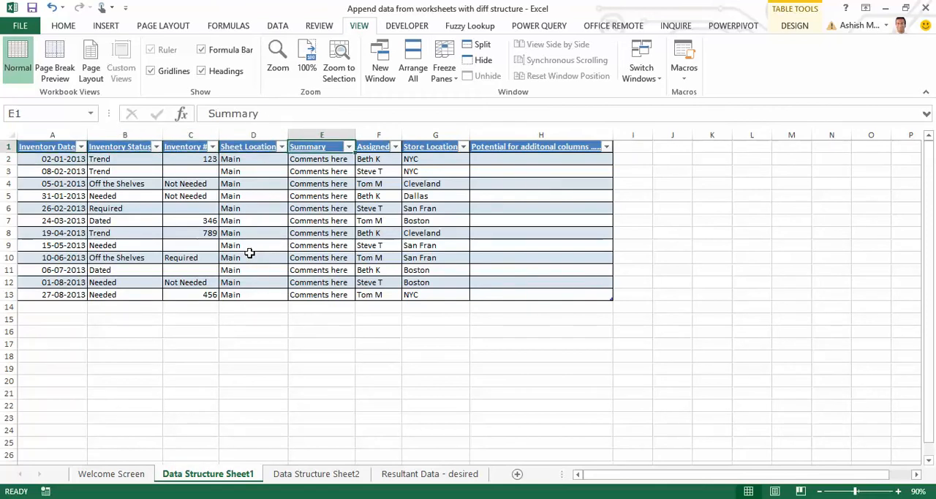
key("Right")
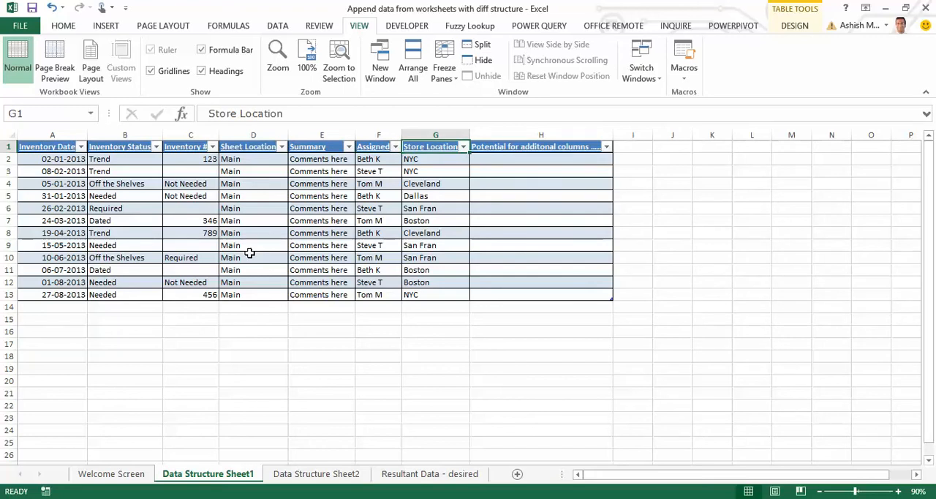
key("Right")
key("Right")
key("Left")
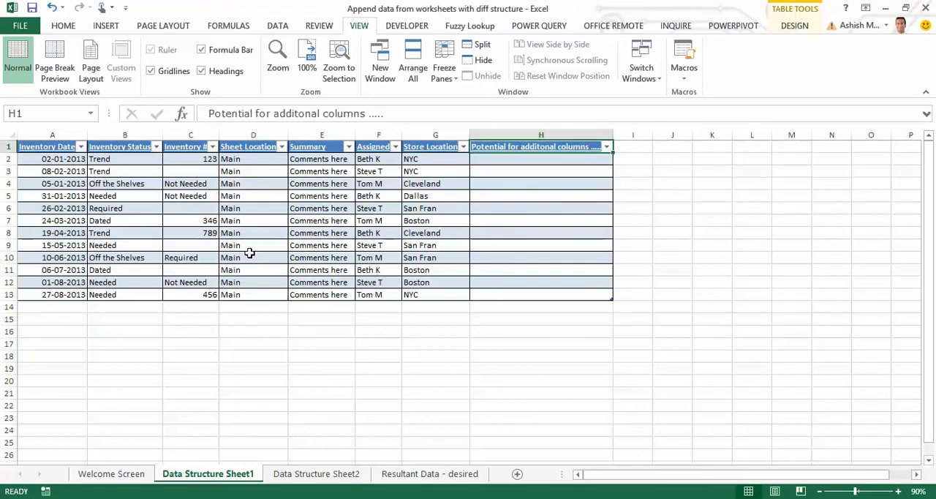
Examine the column order and the Manager column of the Data Structure Sheet2 table, comparing it with Data Structure Sheet1
key("ctrl+Page_Down")
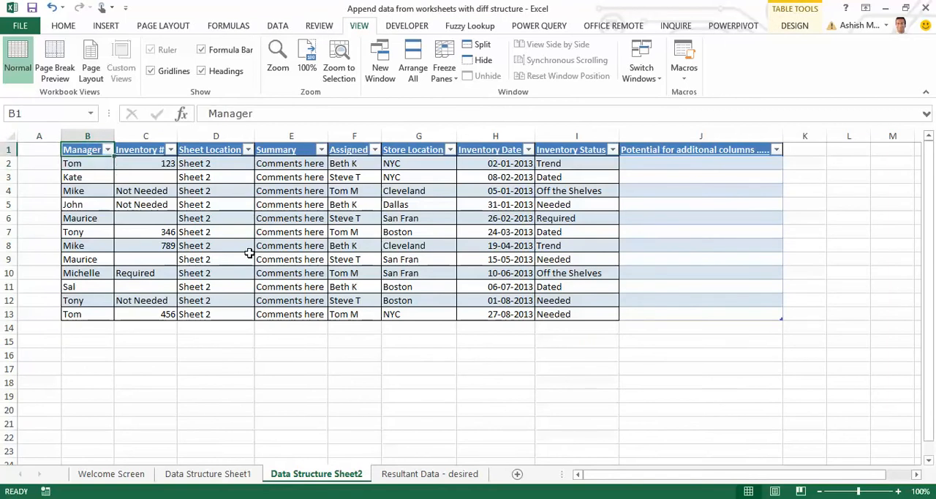
key("ctrl+Page_Up")
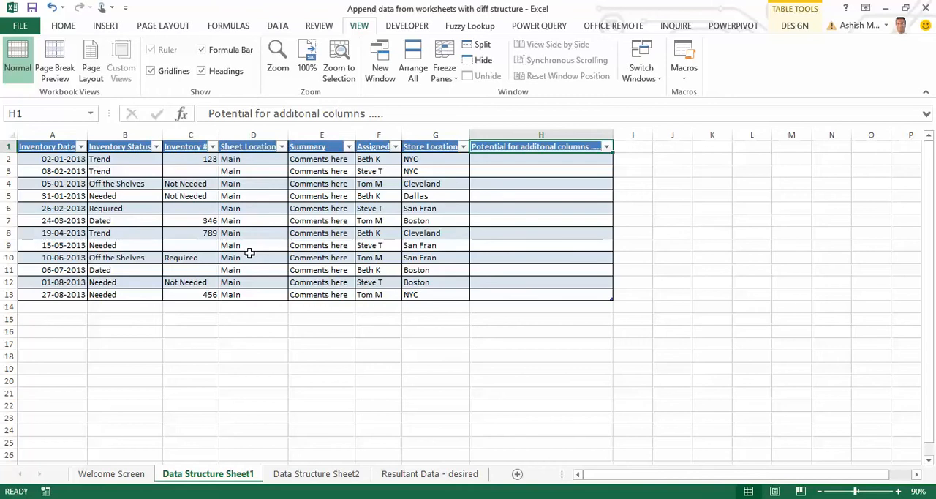
key("ctrl+Page_Down")
key("Right")
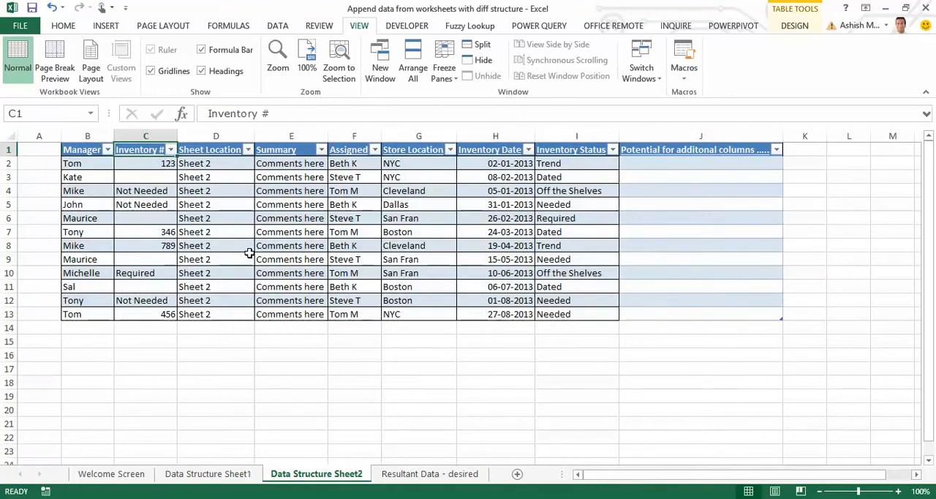
key("Right")
key("Right")
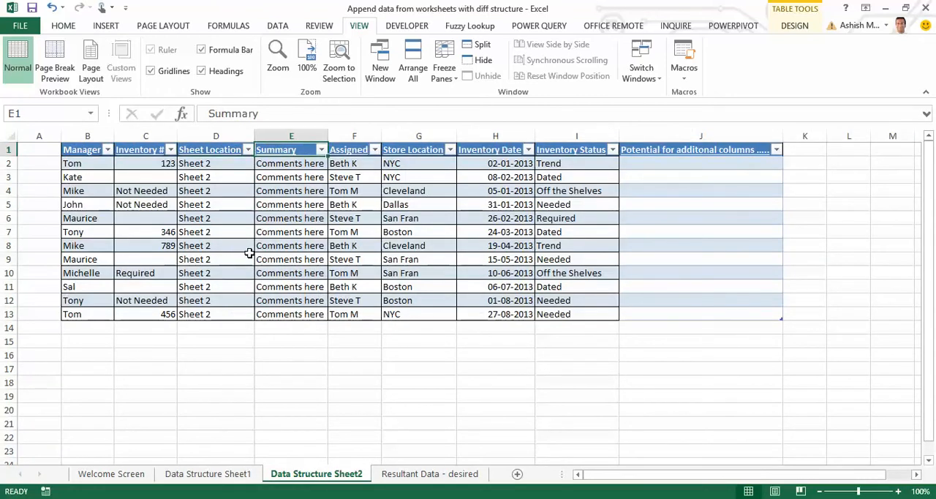
key("Right")
key("Right")
key("Right")
key("Right")
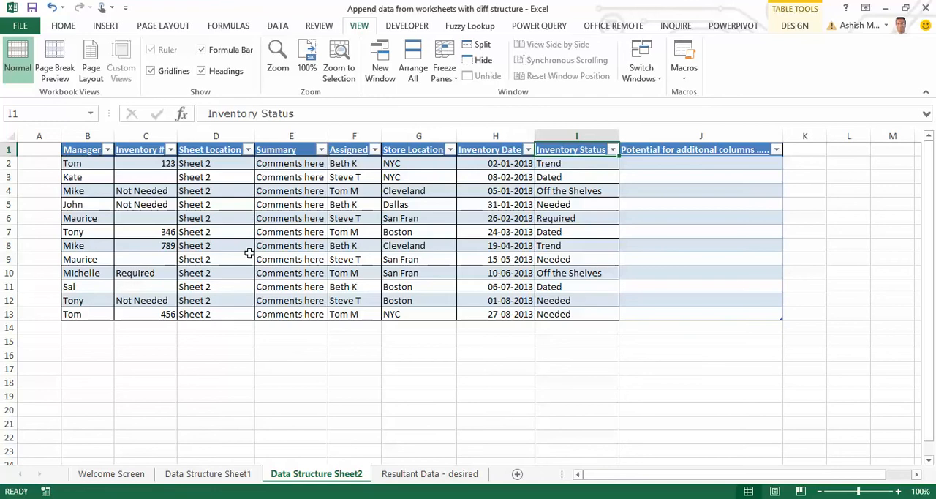
key("ctrl+Left")
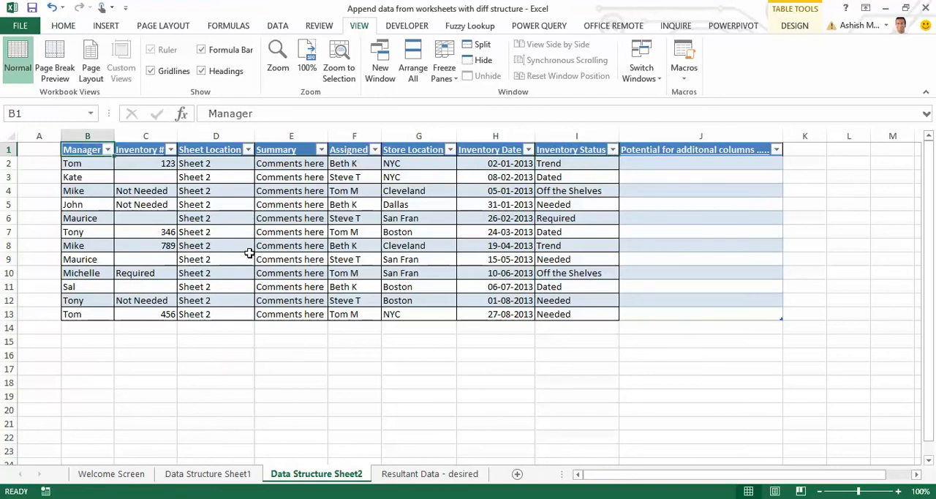
key("ctrl+shift+Down")
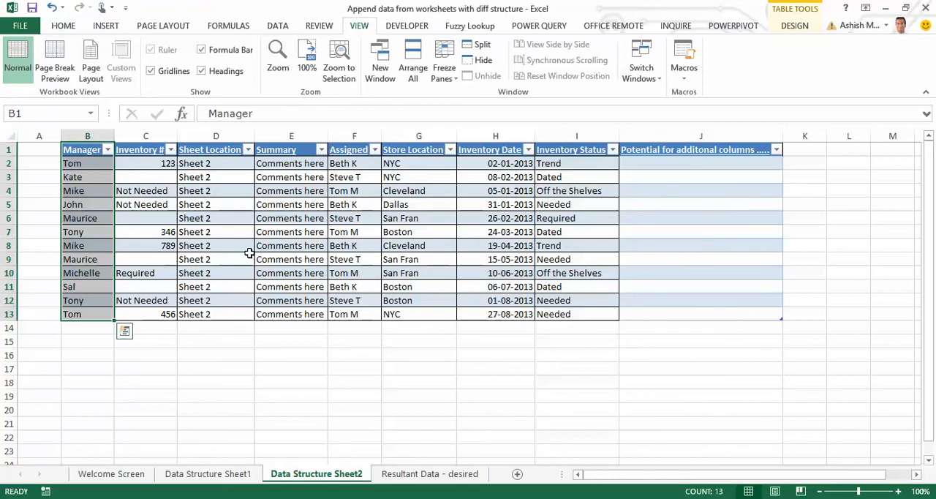
key("Right")
key("ctrl+shift+Right")
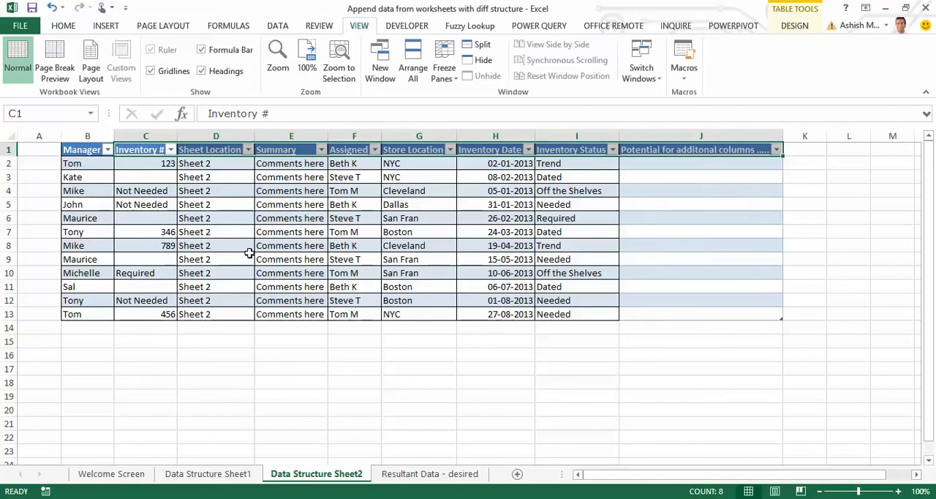
Review the required column headers and their order on the Resultant Data - desired worksheet
key("ctrl+Page_Down")
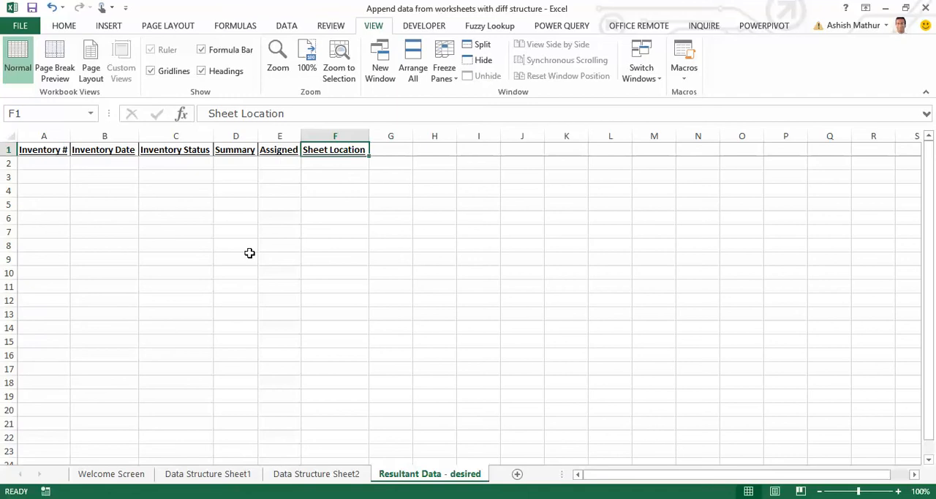
key("ctrl+Left")
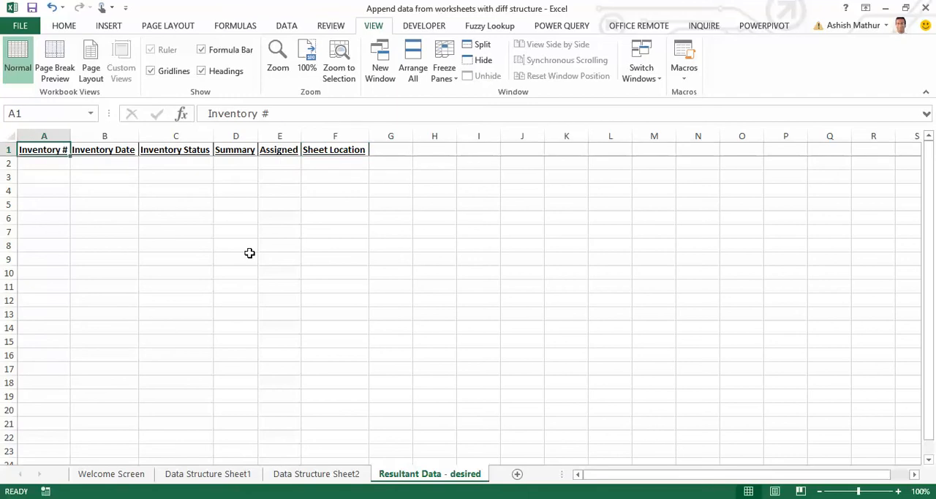
key("Right")
key("Right")
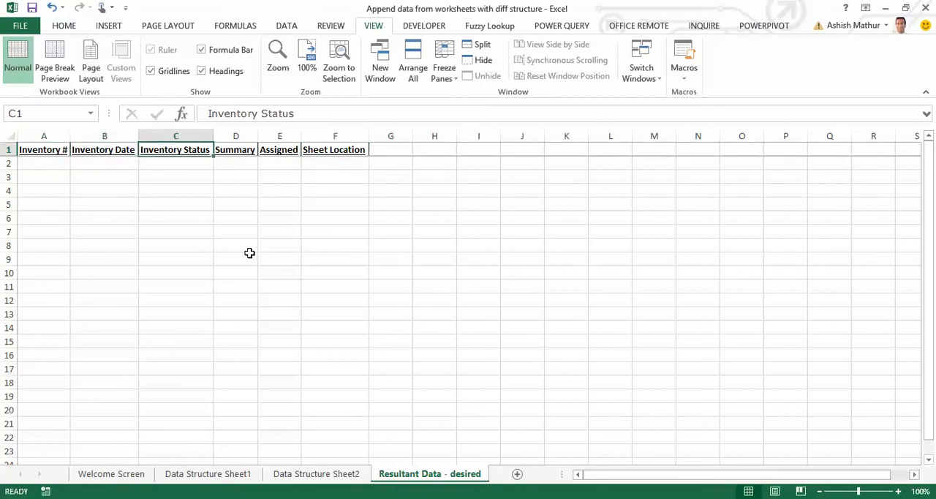
key("Right")
key("Right")
key("Right")
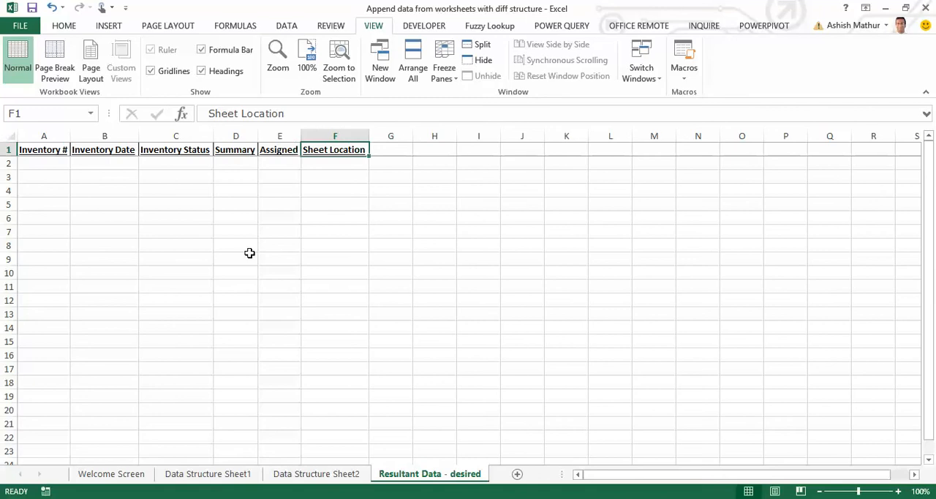
Create a Power Query from the whole table on Data Structure Sheet1 and maximize the Query Editor window
key("ctrl+Page_Up")
key("ctrl+Page_Up")
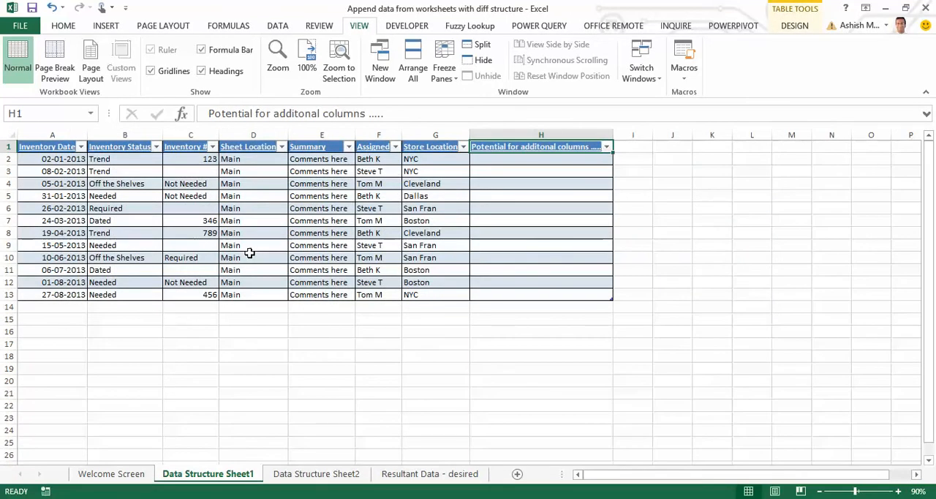
key("ctrl+Home")
key("ctrl+shift+Down")
key("ctrl+shift+Right")
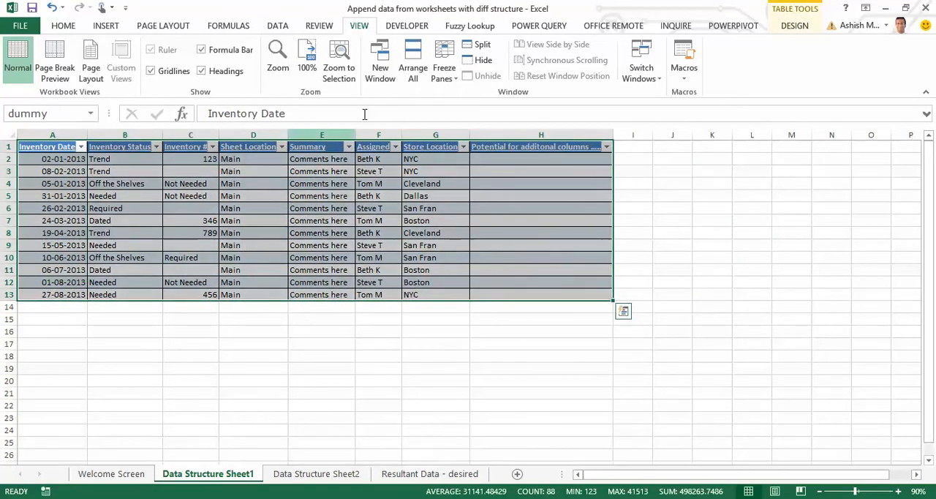
left_click(556, 27)
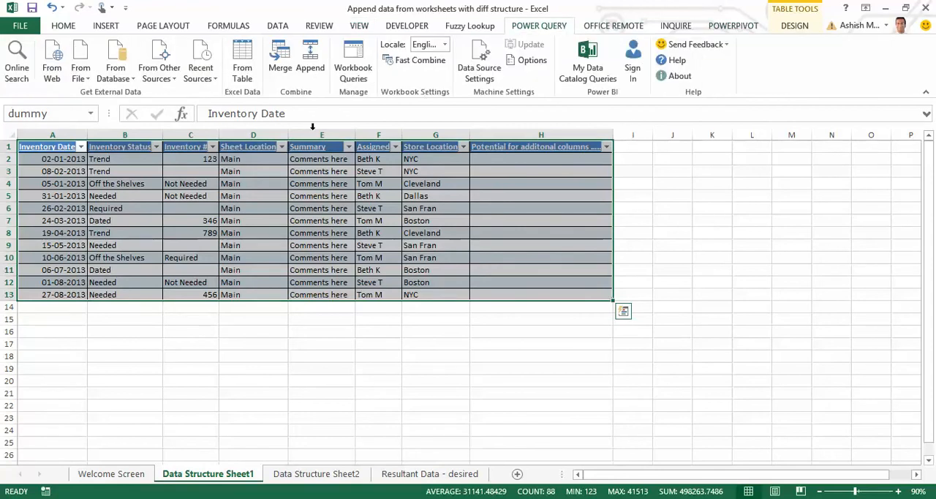
left_click(244, 78)
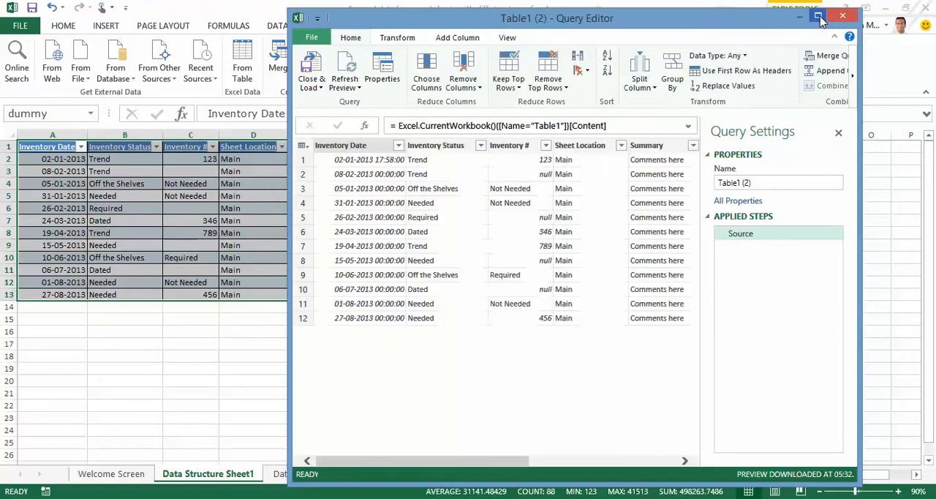
left_click(819, 17)
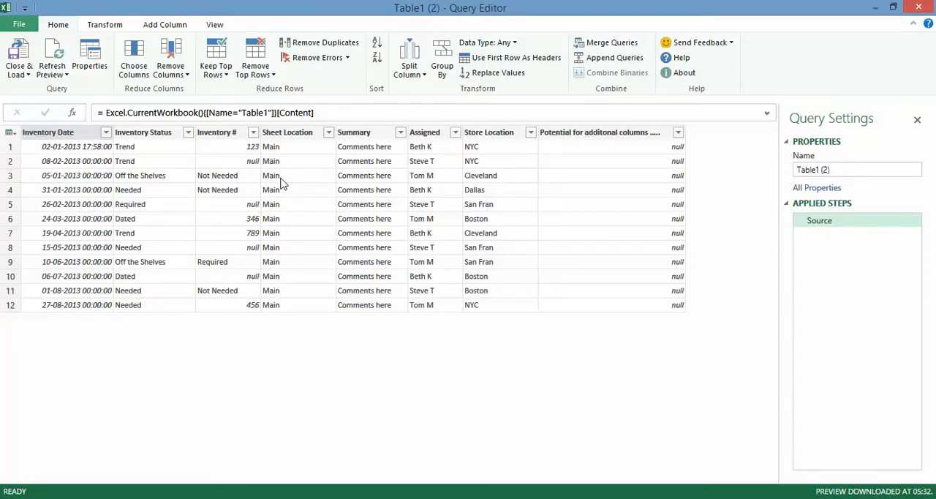
Reorder the query columns to Inventory #, Inventory Date, Inventory Status, Summary, Assigned, Sheet Location
left_click(210, 135)
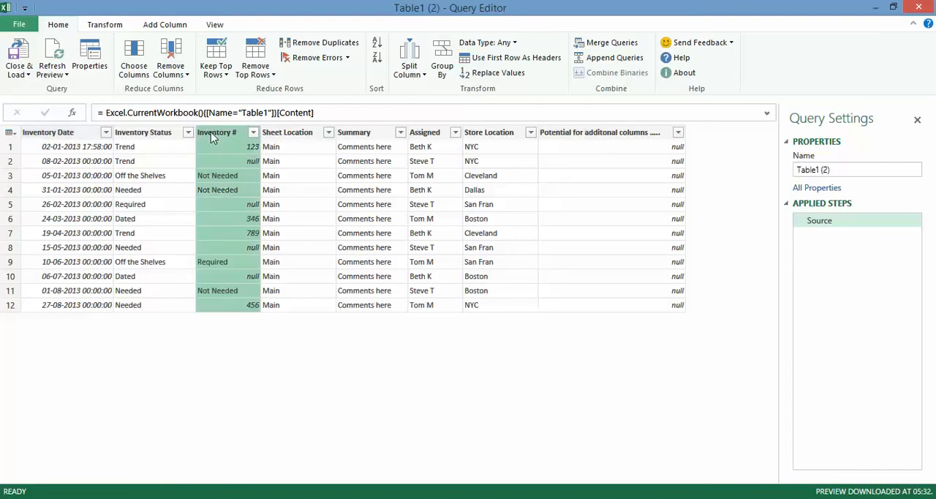
left_click_drag(230, 137, 10, 134)
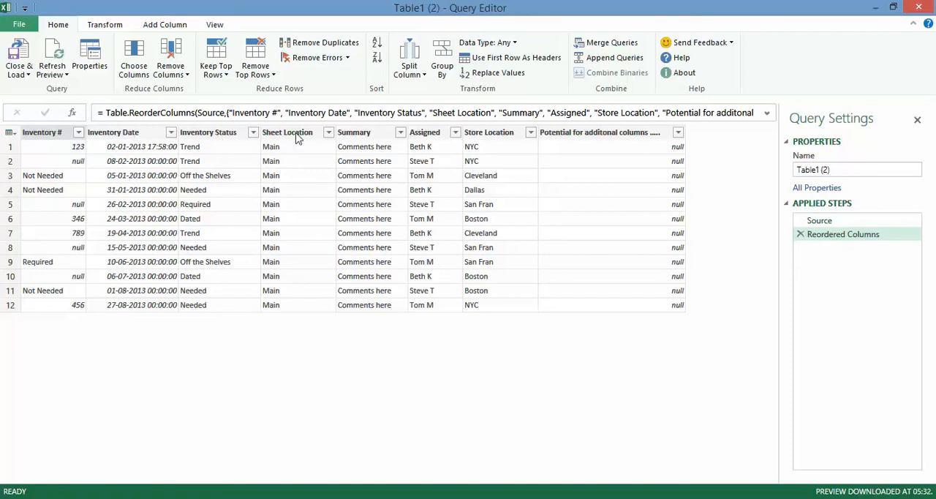
left_click(374, 137)
left_click_drag(376, 134, 267, 137)
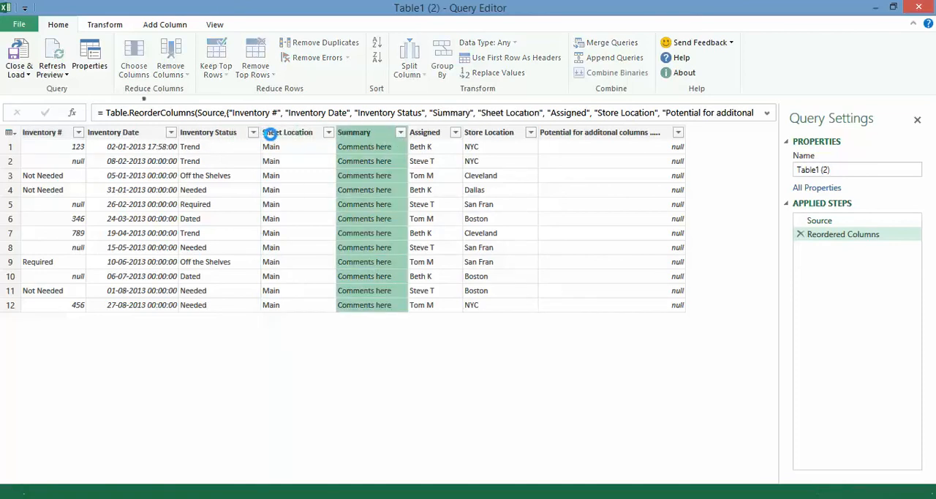
left_click(439, 142)
left_click_drag(438, 141, 343, 138)
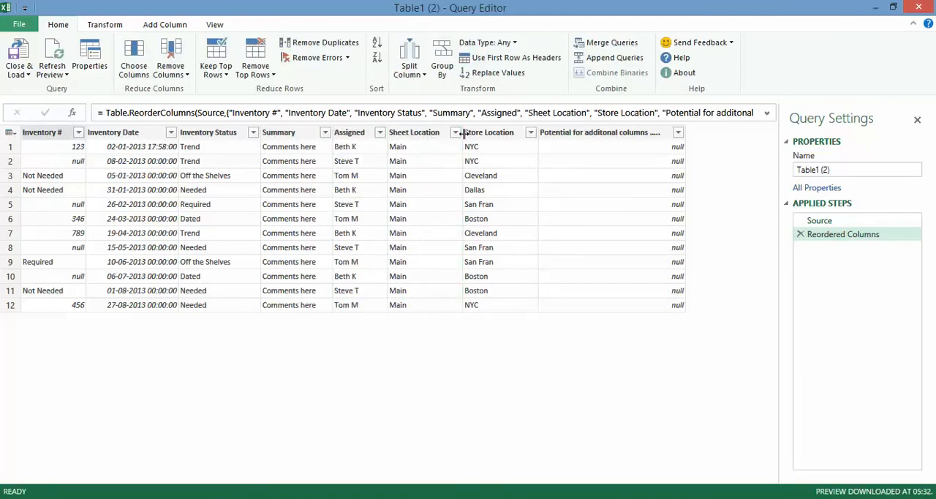
Remove the Store Location and "Potential for additonal columns ....." columns from the query
left_click(489, 139)
right_click(489, 139)
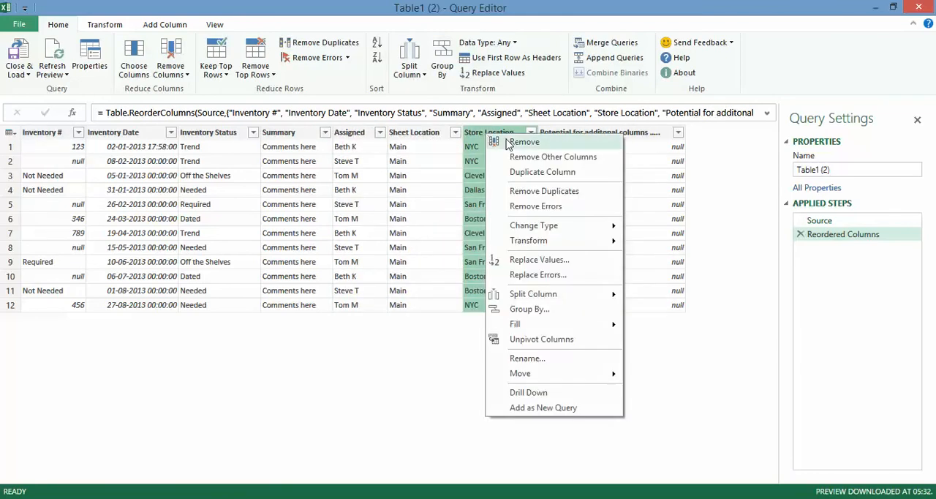
left_click(506, 140)
right_click(512, 139)
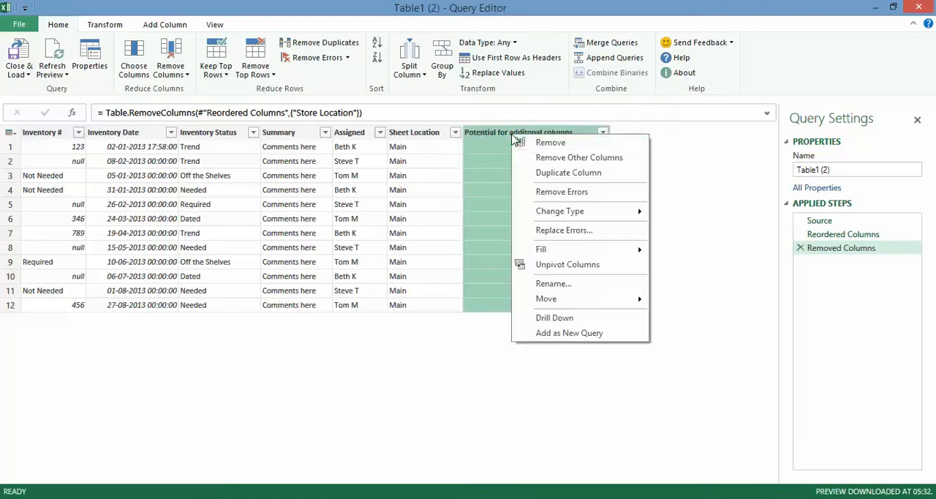
left_click(528, 140)
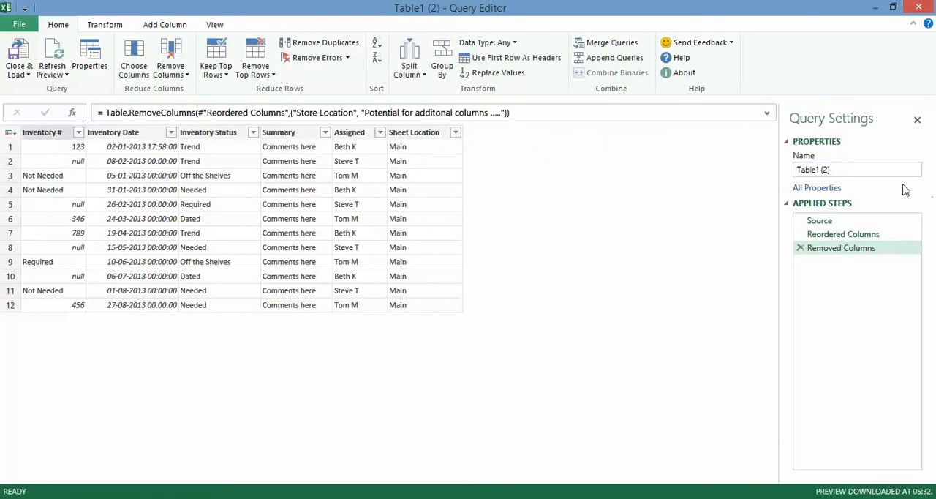
Rename the query as Sheet1 and load it as a connection only
left_click(863, 170)
type("Sheet1")
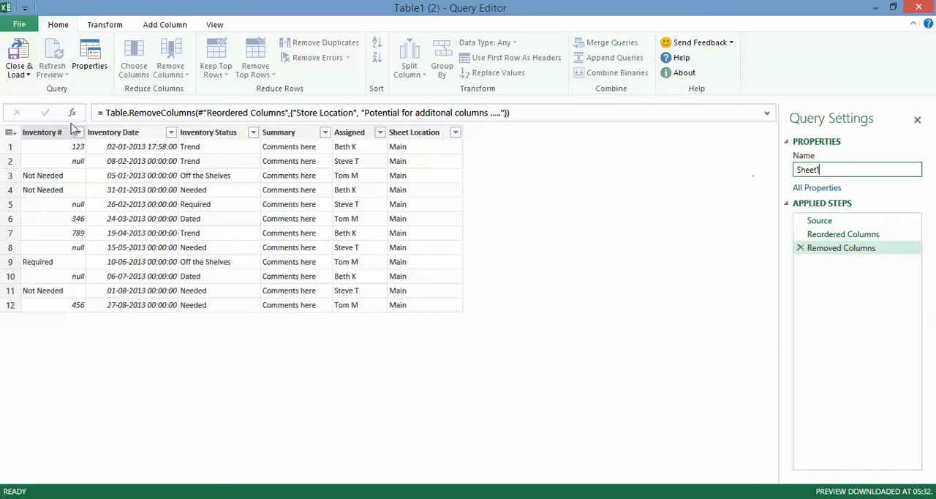
left_click(20, 74)
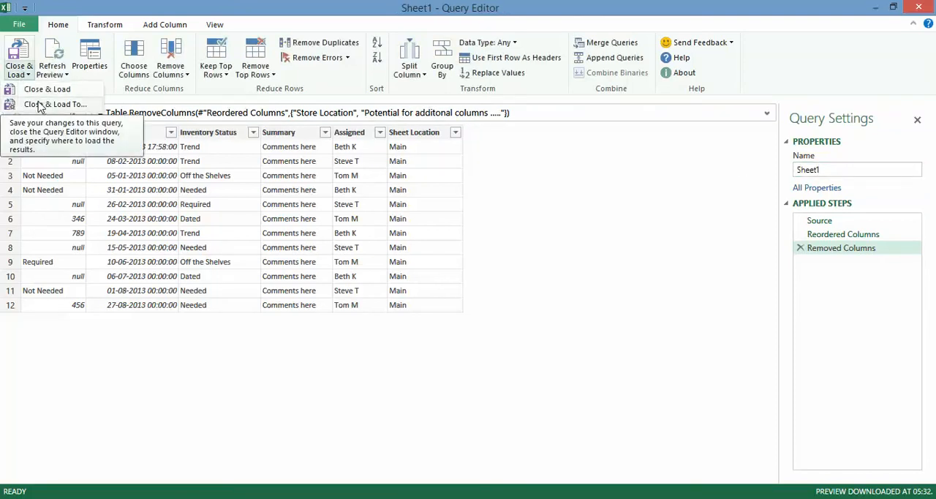
left_click(40, 106)
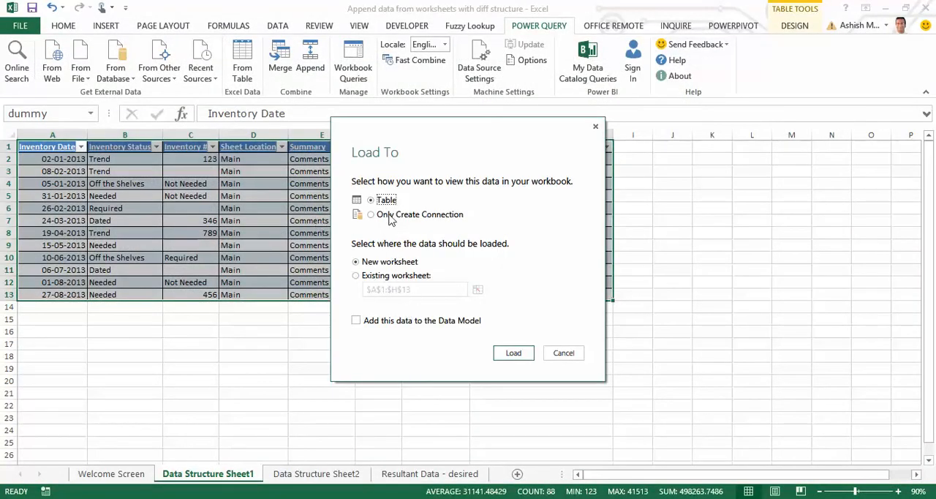
left_click(390, 215)
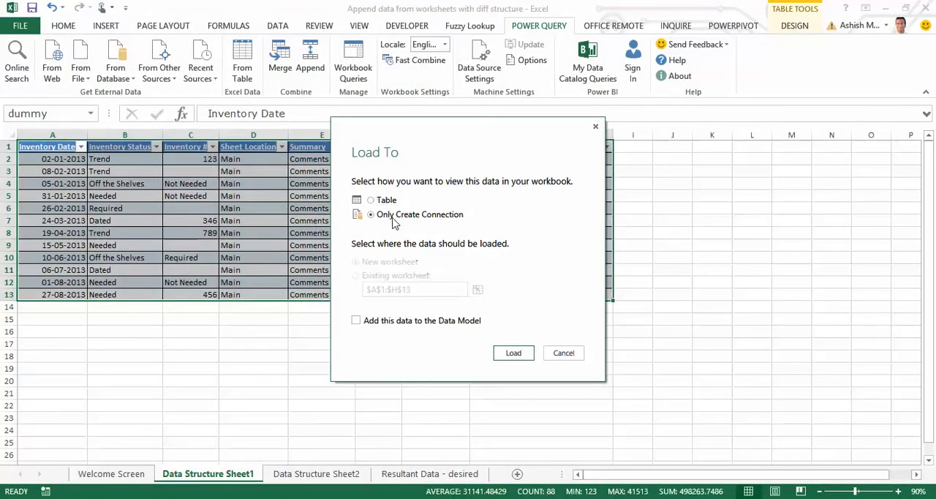
left_click(515, 352)
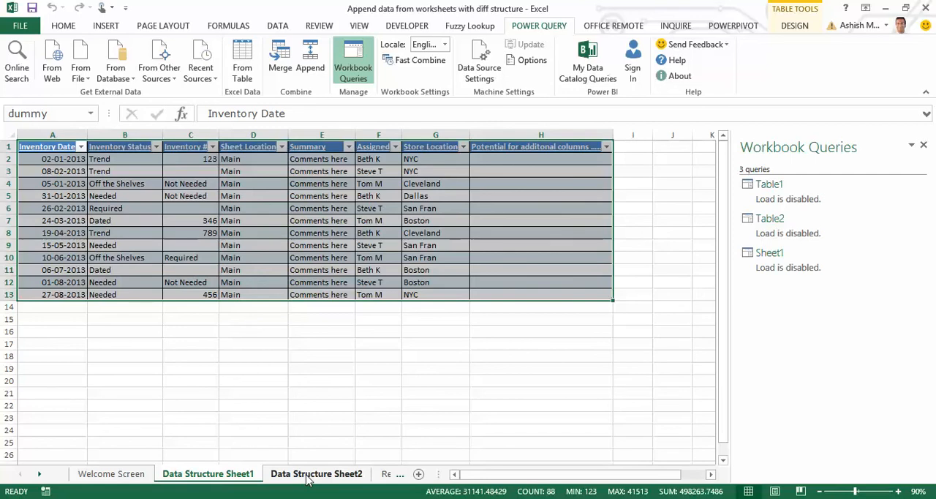
Create a Power Query from the whole table on Data Structure Sheet2 and maximize the Query Editor window
left_click(307, 476)
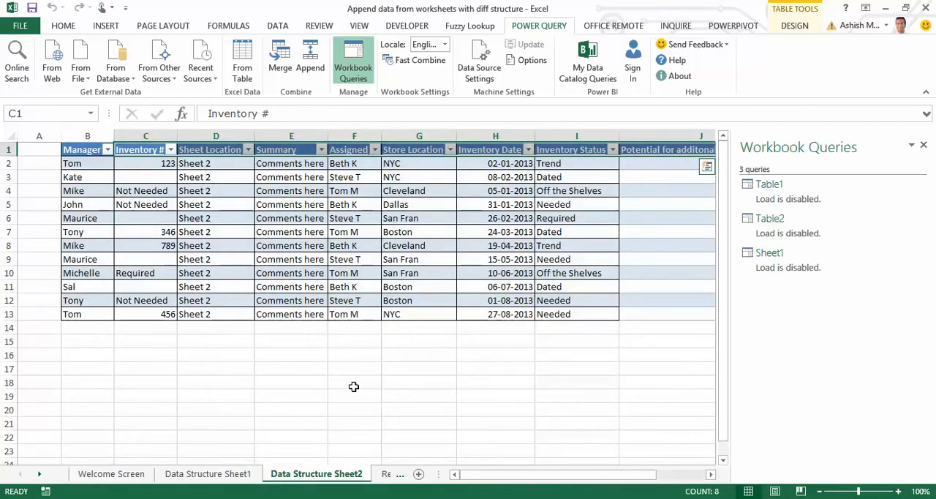
key("Left")
key("ctrl+shift+End")
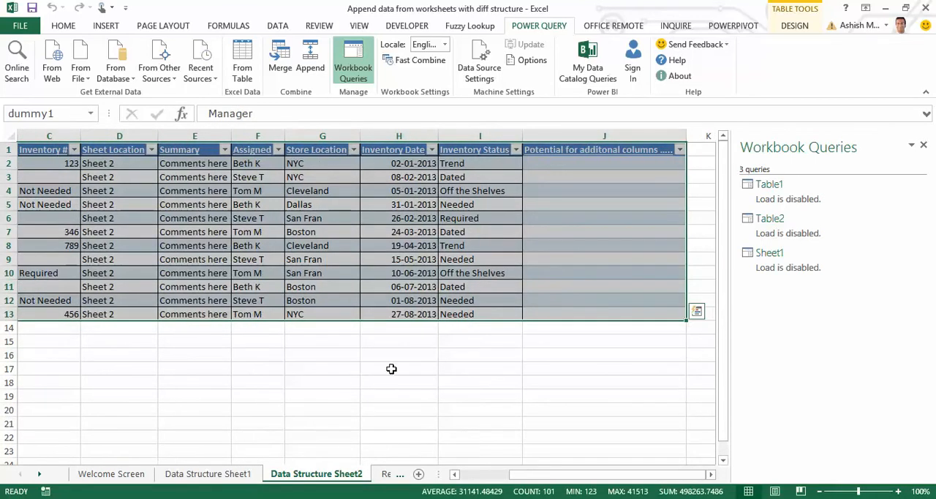
left_click(241, 73)
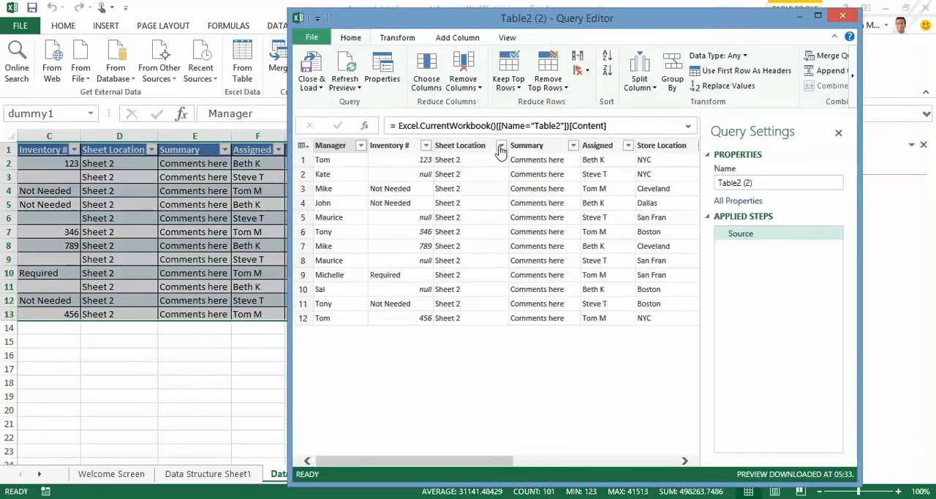
left_click(818, 15)
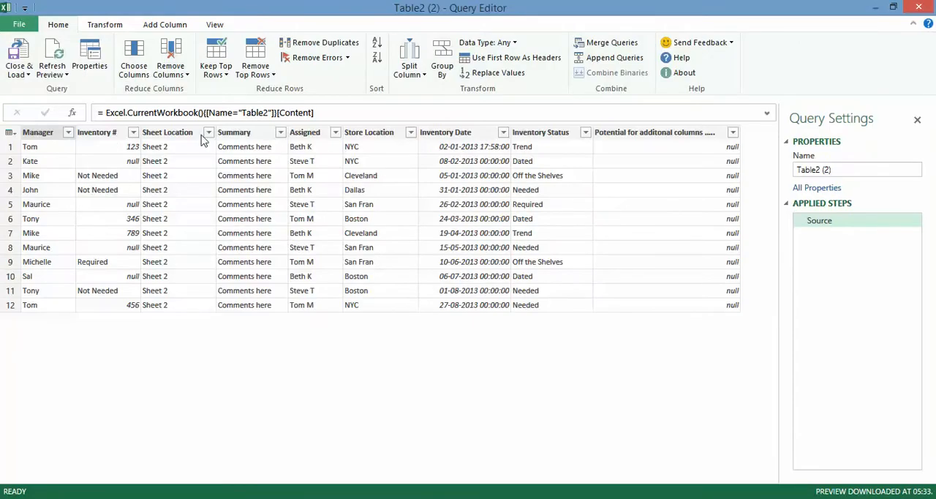
Reorder the query's leading columns to Inventory #, Inventory Date, Inventory Status, Summary, Assigned, Sheet Location
left_click(101, 136)
left_click_drag(101, 134, 23, 134)
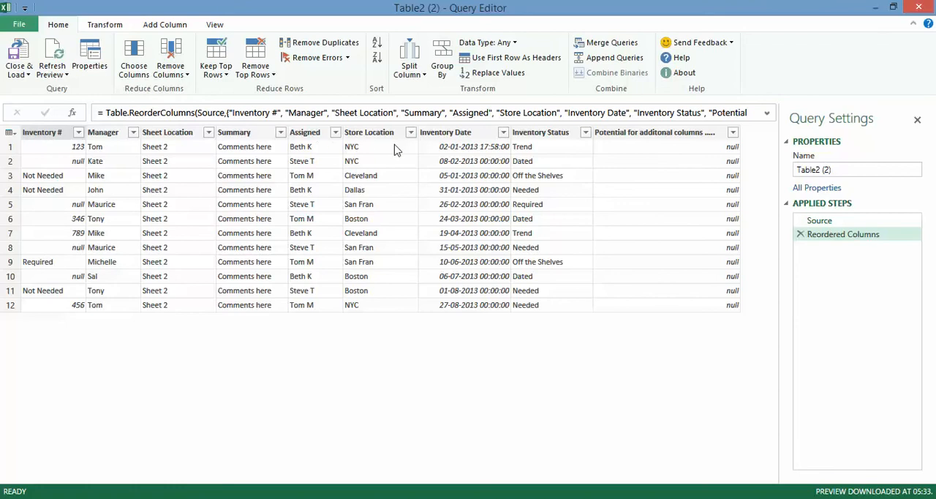
left_click_drag(459, 139, 93, 137)
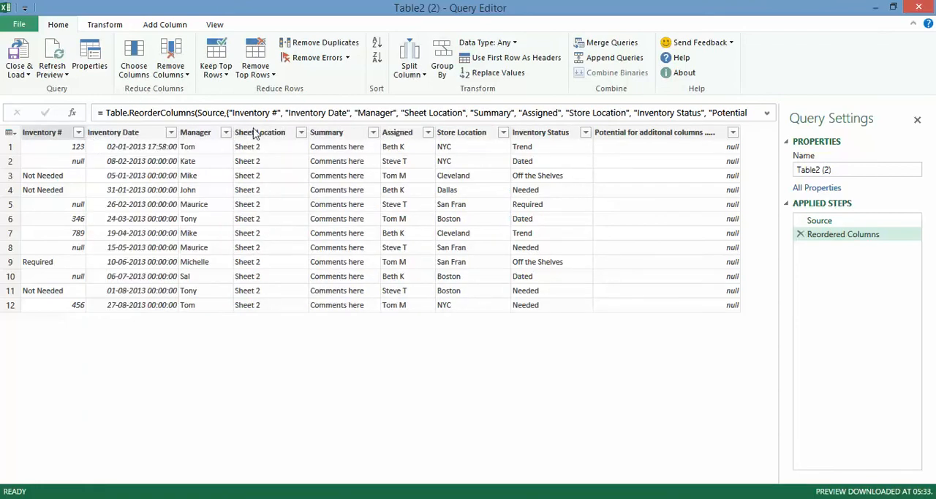
left_click_drag(569, 142, 188, 149)
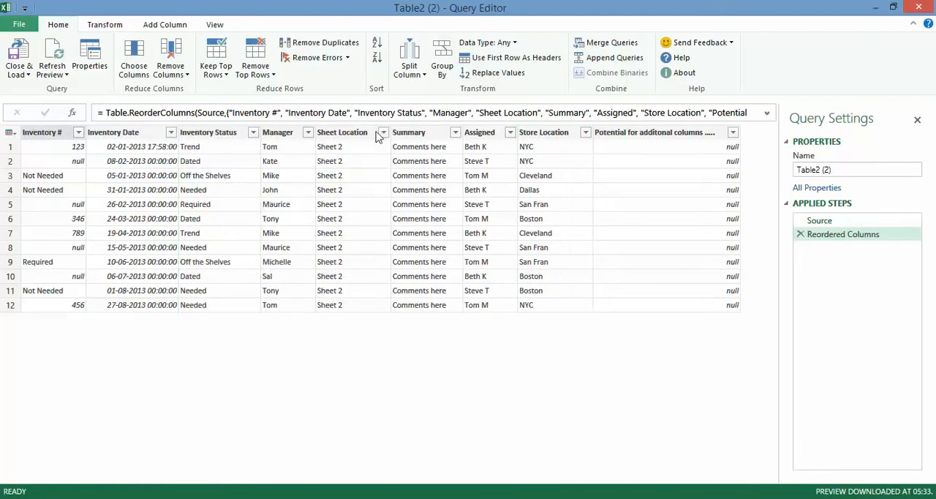
left_click_drag(410, 136, 265, 135)
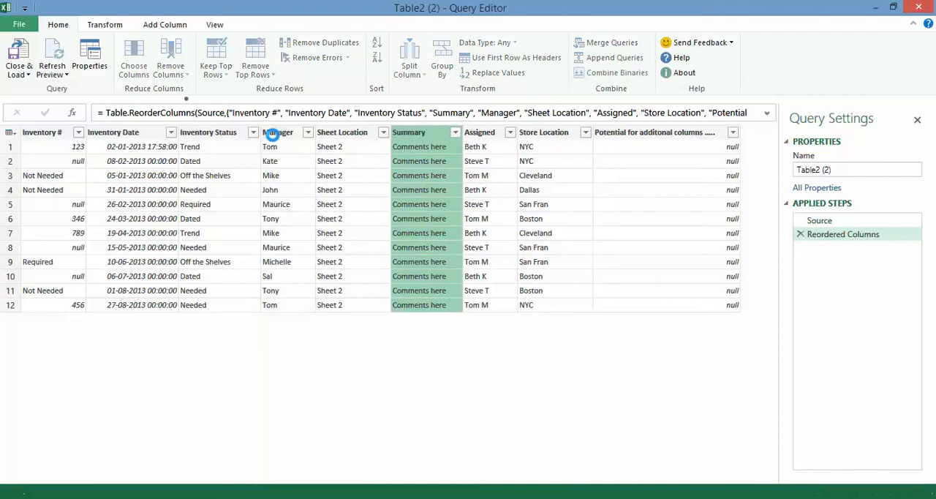
left_click_drag(472, 135, 338, 135)
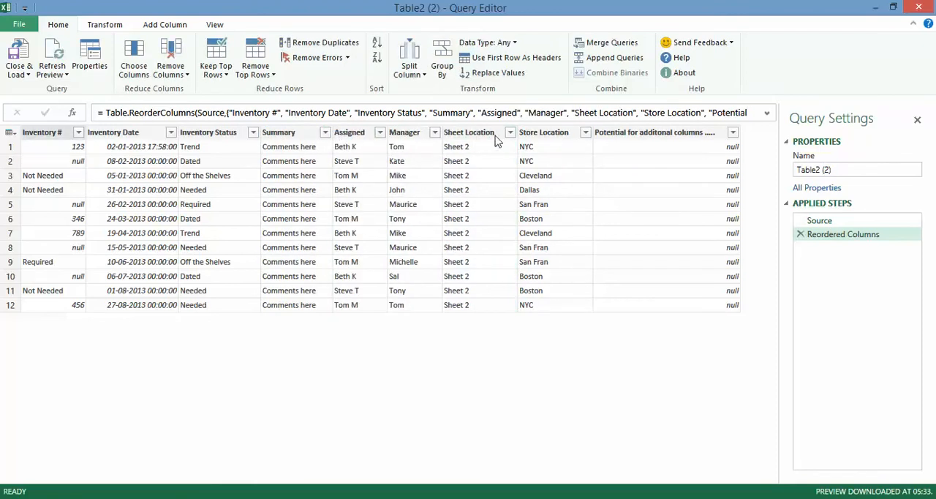
left_click_drag(467, 137, 401, 138)
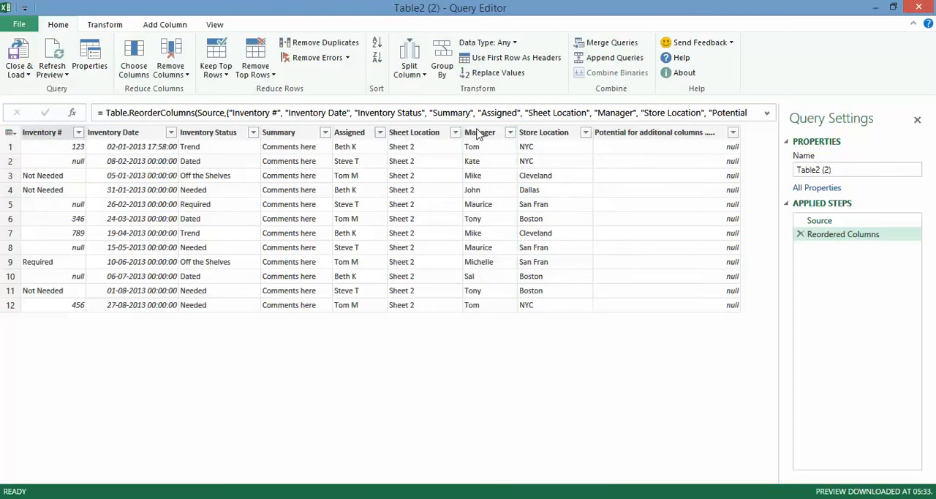
Remove the Manager, Store Location and "Potential for additonal columns ....." columns from the query
left_click(503, 136)
left_click(542, 133, "ctrl")
left_click(618, 133, "ctrl")
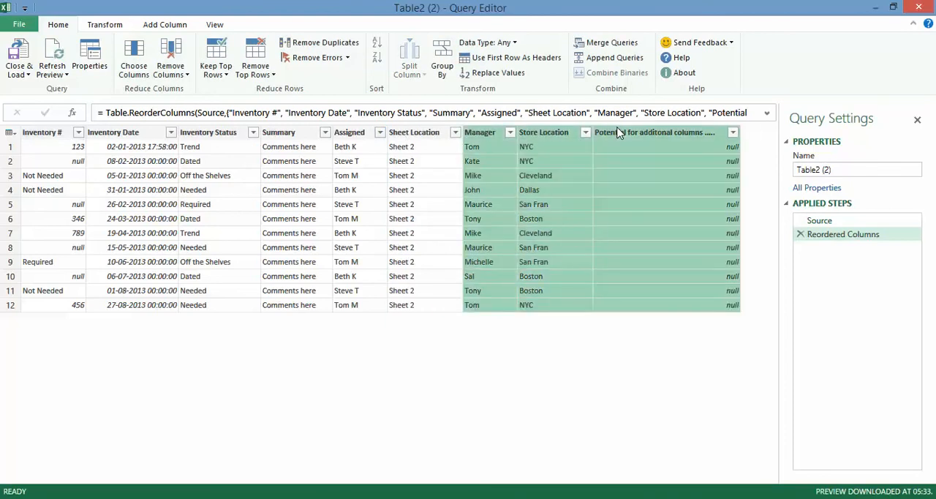
right_click(619, 133)
left_click(659, 136)
Try to rename the query as Table2
left_click_drag(856, 171, 763, 168)
type("Table2")
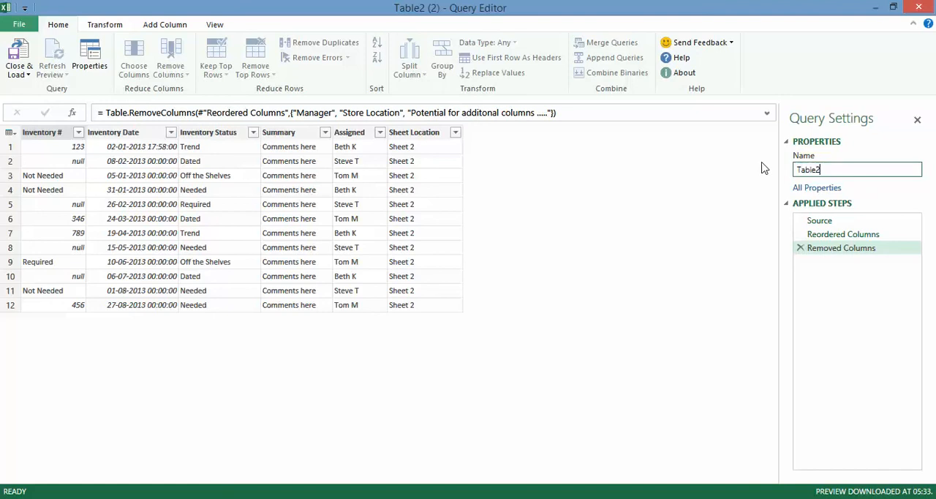
left_click(19, 72)
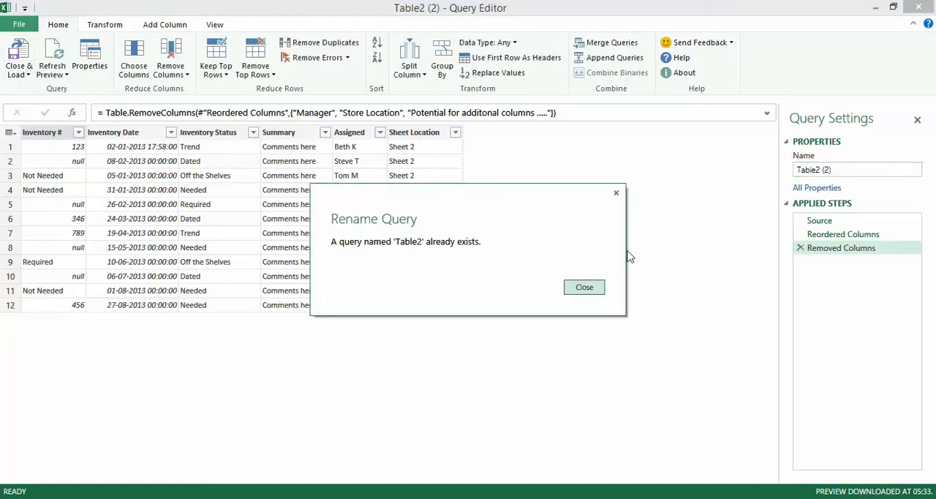
left_click(616, 194)
Rename the query as Second Table and load it as a connection only
left_click_drag(844, 175, 773, 173)
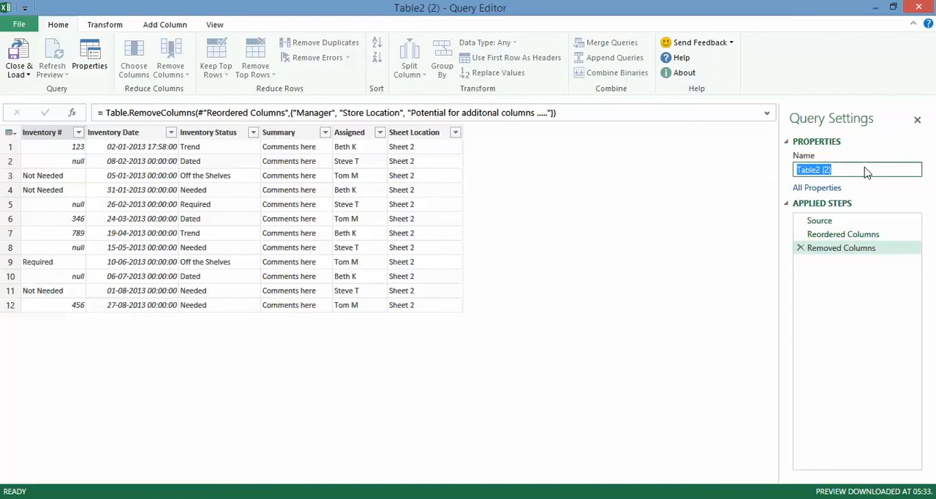
left_click_drag(860, 172, 707, 172)
type("Second")
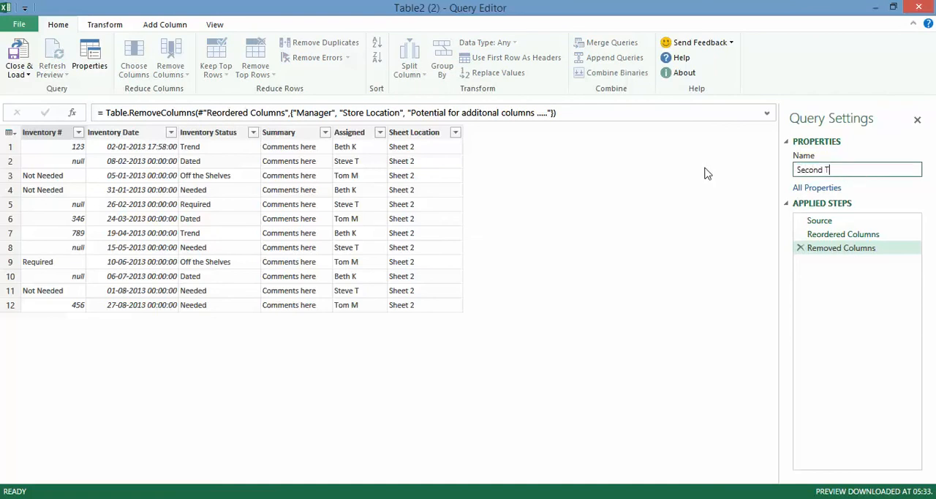
left_click(20, 73)
left_click(44, 104)
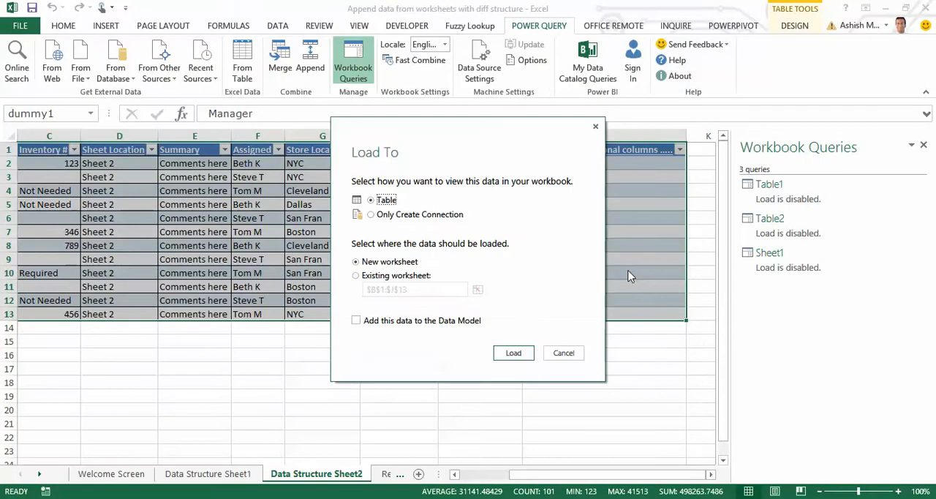
left_click(381, 214)
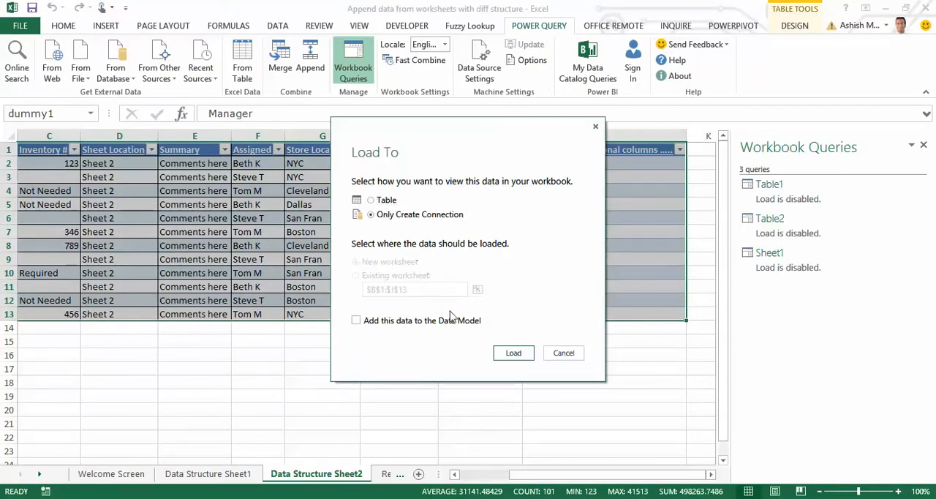
left_click(514, 352)
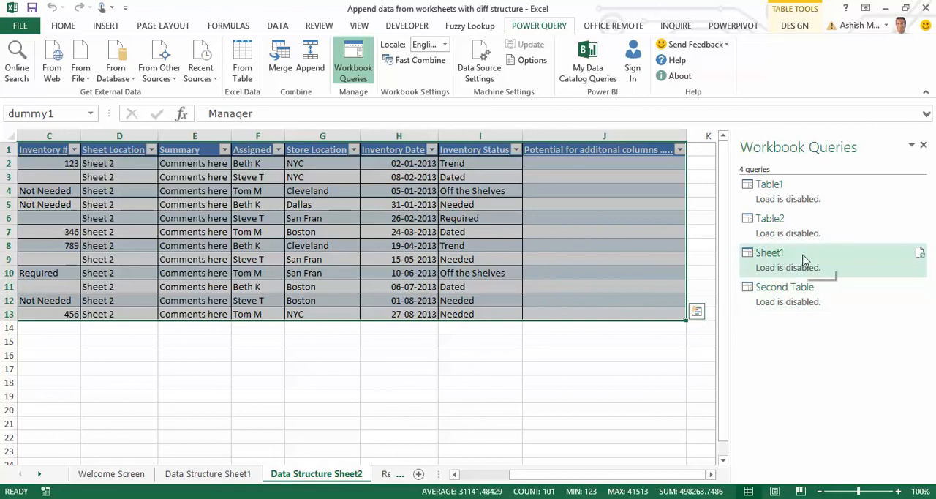
Append the Second Table query to Sheet1 as the primary table and maximize the Query Editor window
mouse_move(811, 298)
left_click(180, 366)
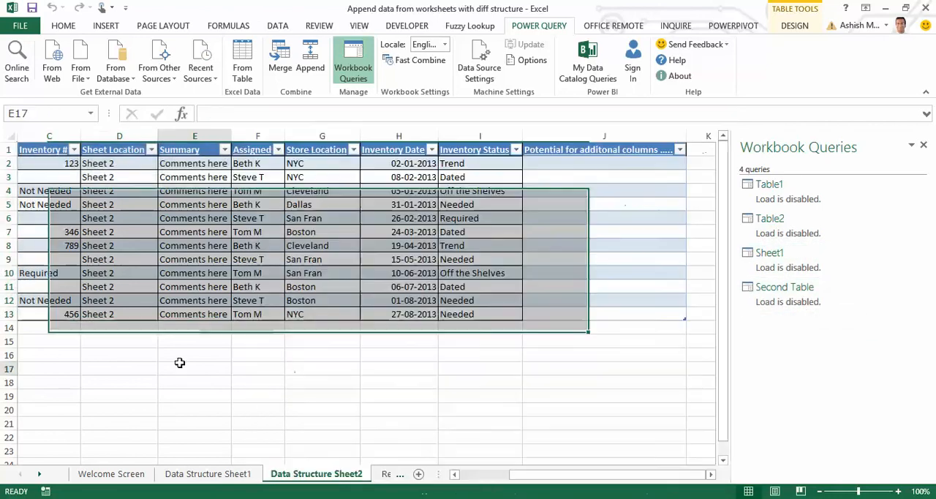
left_click(46, 475)
left_click(46, 475)
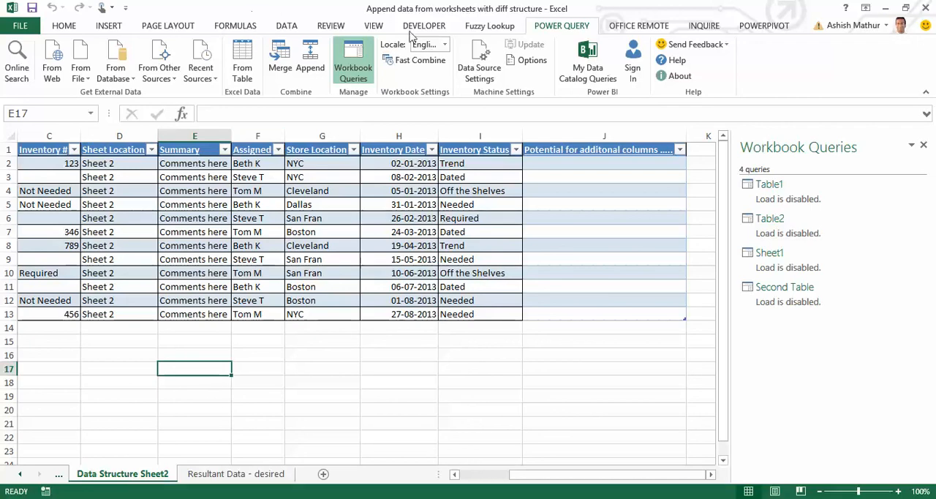
left_click(308, 70)
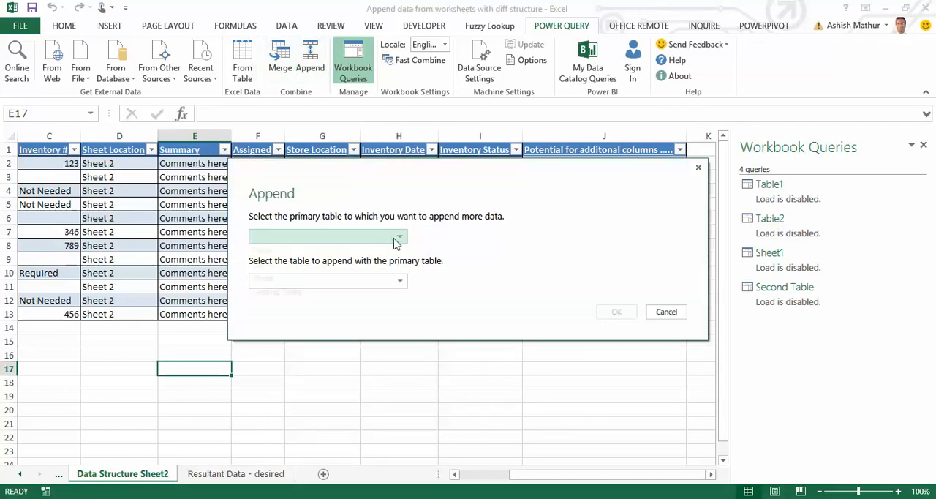
left_click(399, 238)
left_click(364, 282)
left_click(399, 281)
left_click(401, 318)
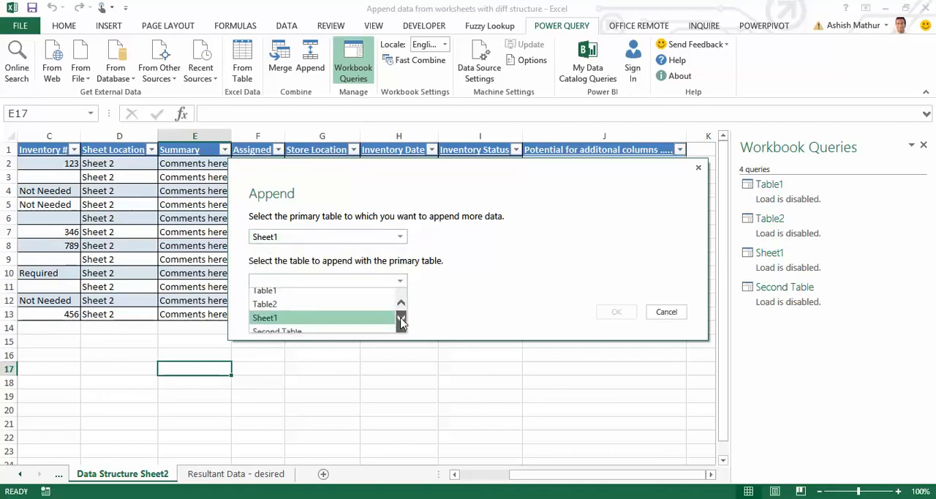
left_click(372, 325)
left_click(615, 313)
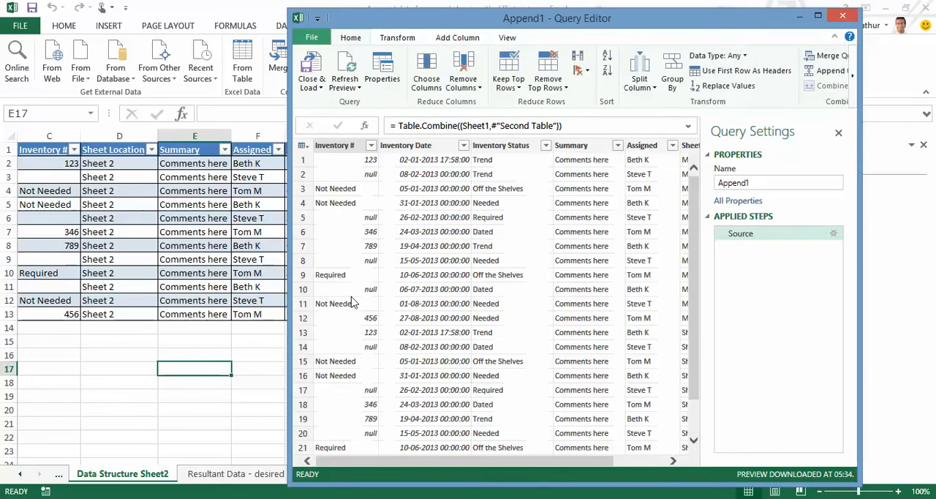
left_click(819, 16)
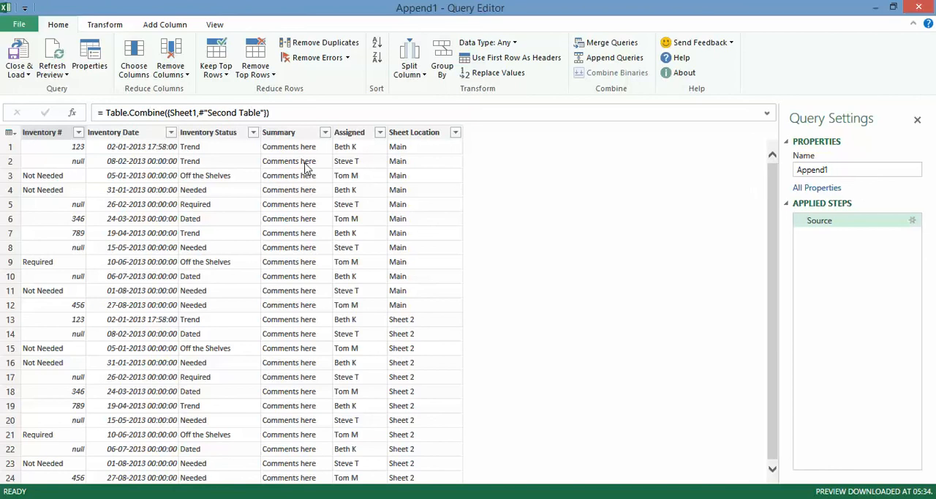
Rename the combined query as Appended data and load it to a new worksheet
left_click(839, 172)
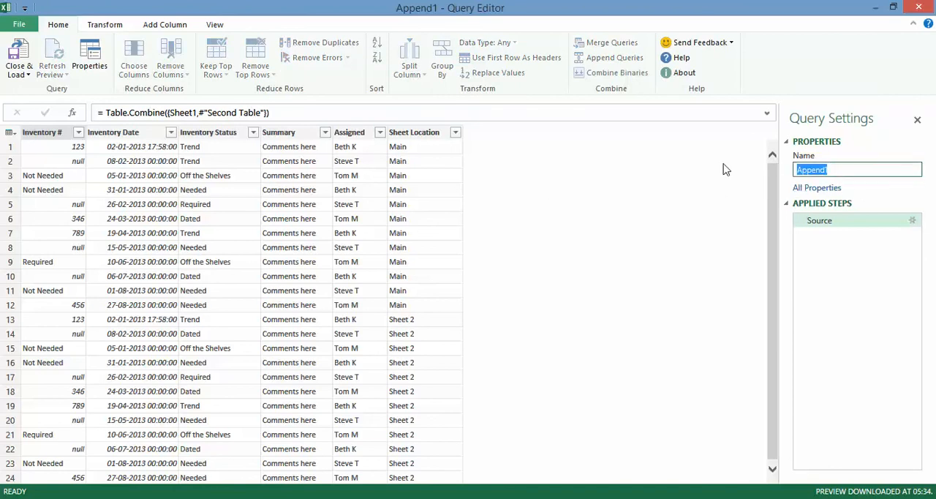
type("Append")
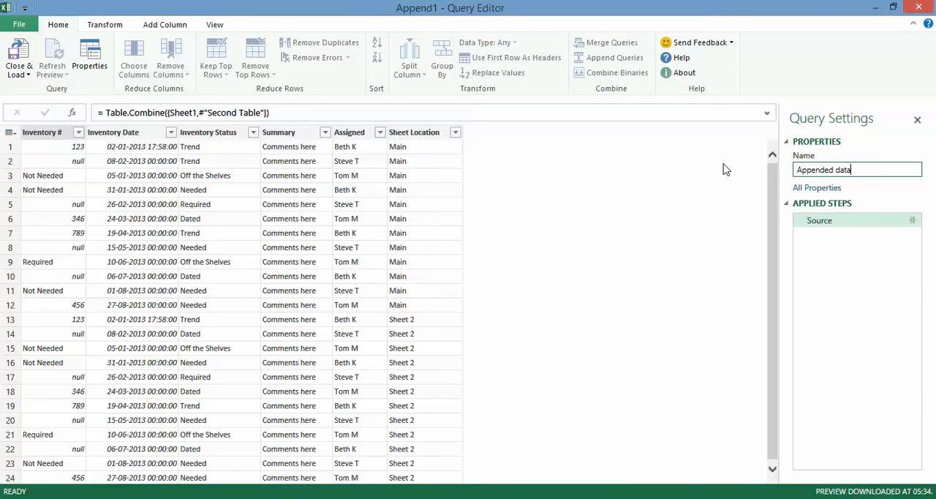
left_click(22, 74)
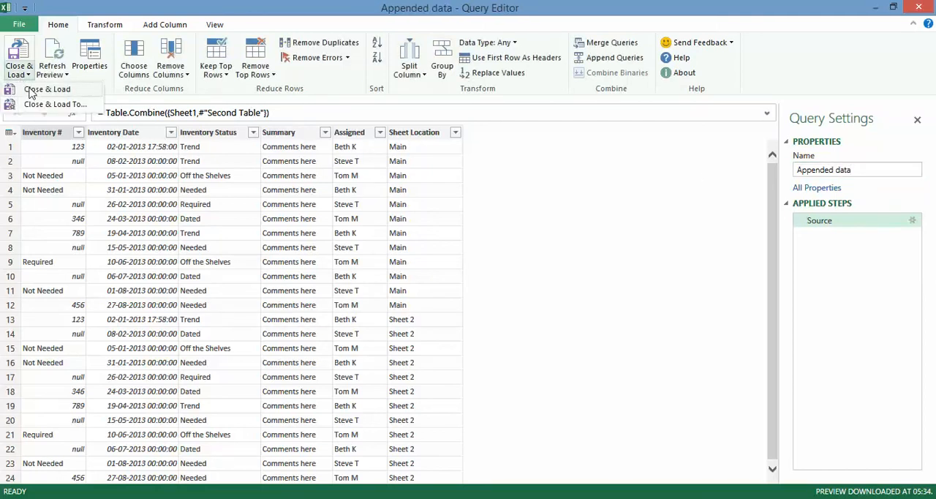
left_click(30, 91)
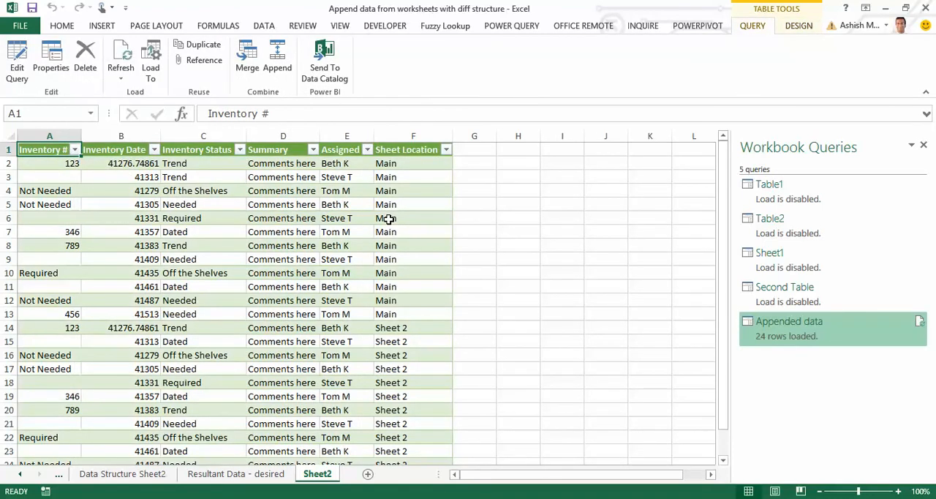
Compare the appended table's column headers with those on the Resultant Data - desired worksheet
key("shift+space")
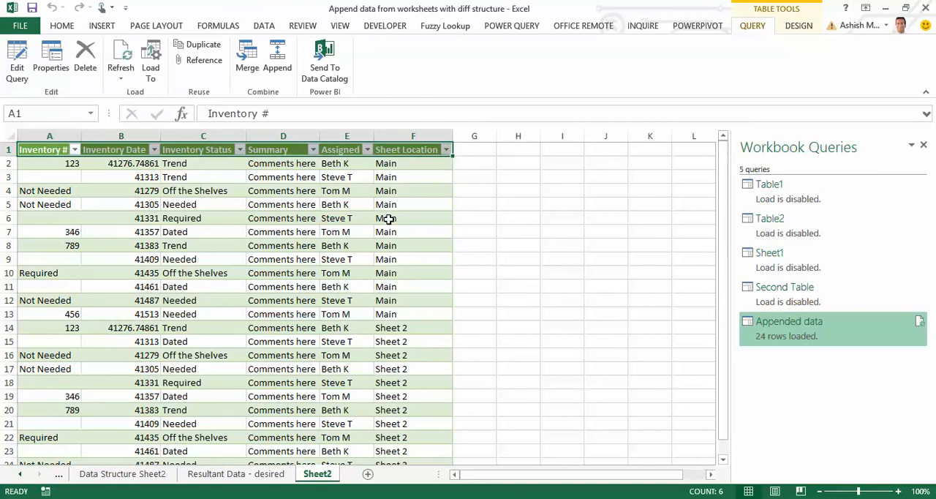
key("ctrl+Page_Up")
key("shift+space")
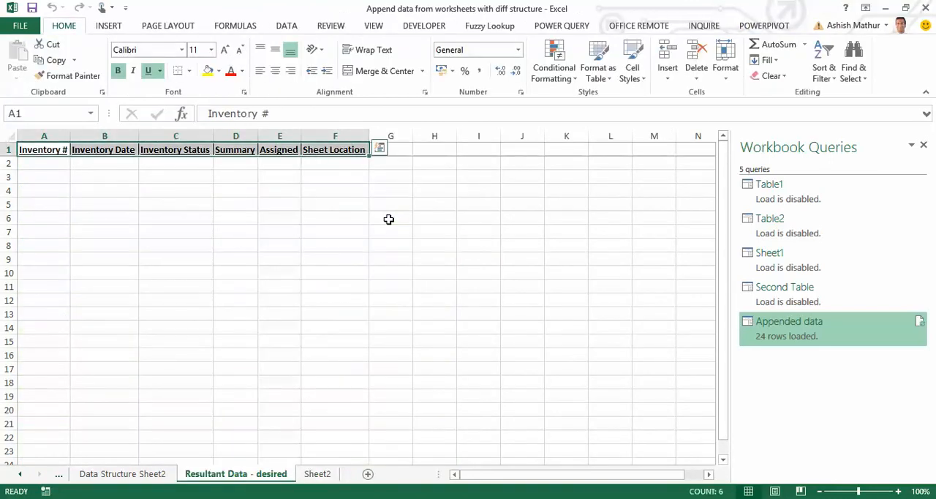
key("ctrl+Page_Down")
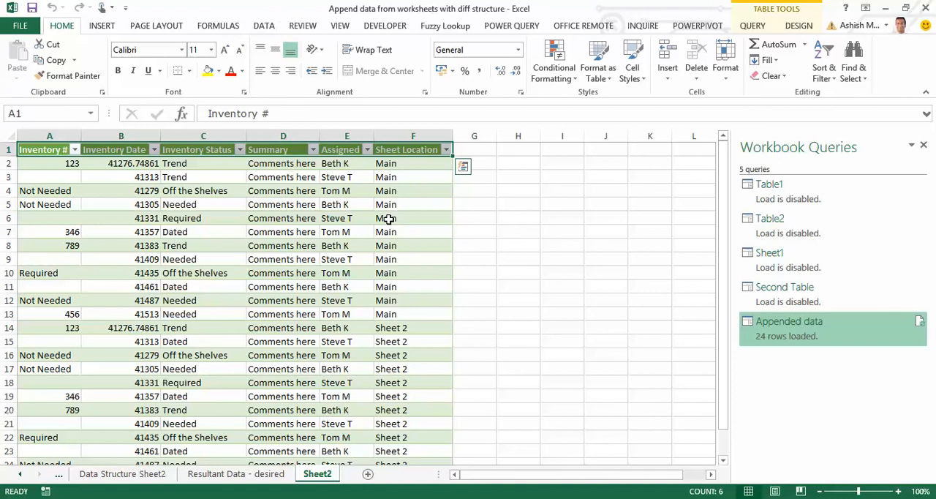
Refresh the appended data table on Sheet2 from a cell in its Inventory Date column
key("Down")
key("Right")
key("Down")
key("Down")
key("Down")
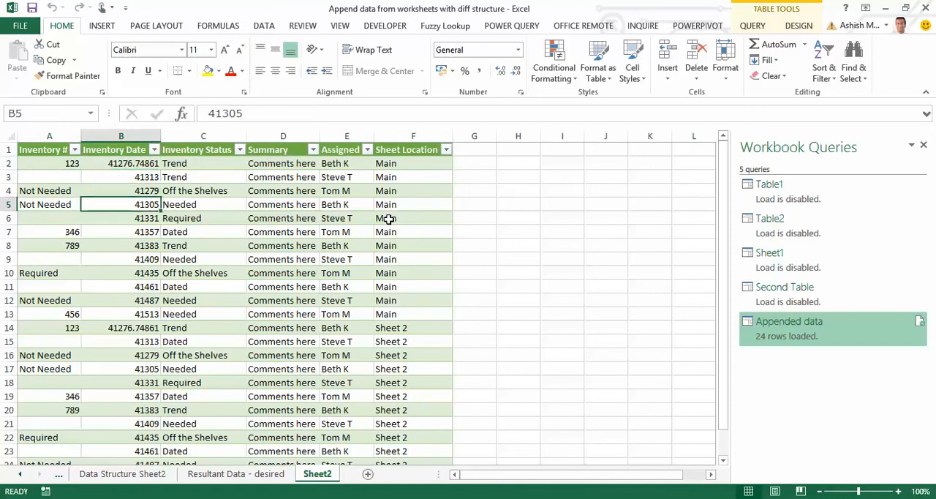
key("shift+F10")
key("Down")
key("Down")
key("Down")
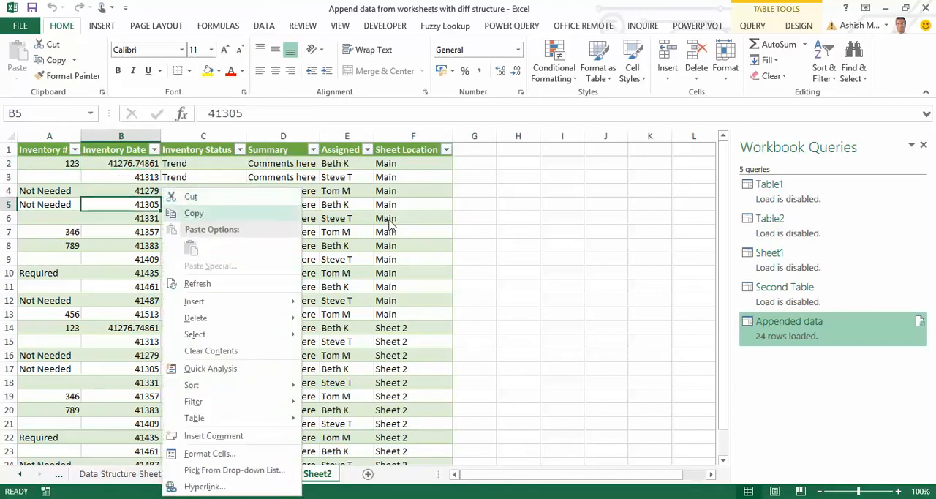
key("Up")
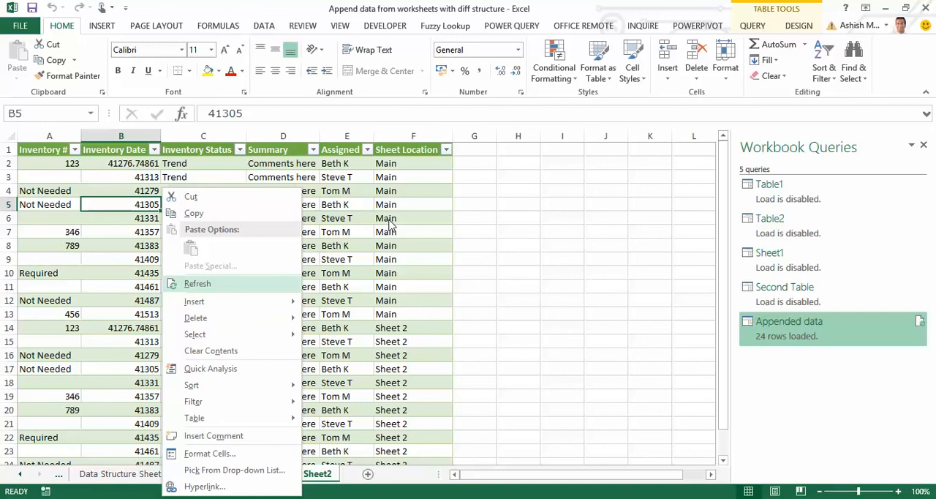
key("Return")
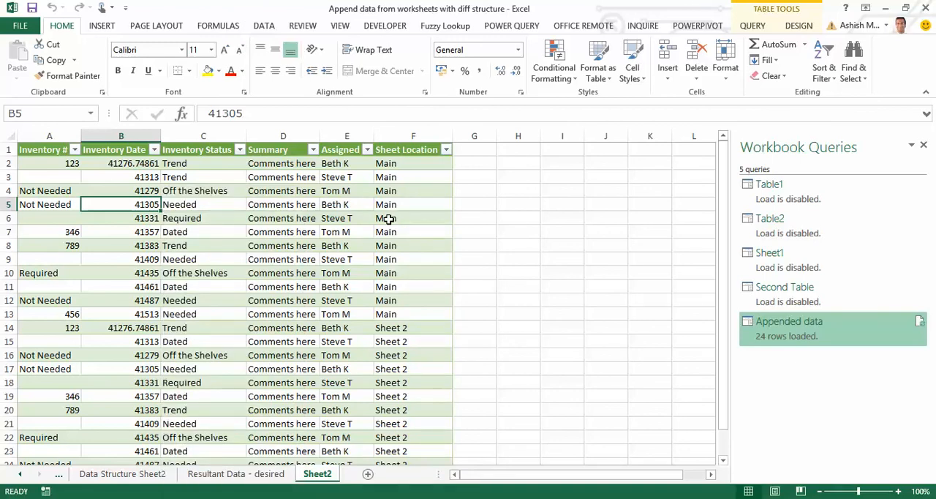